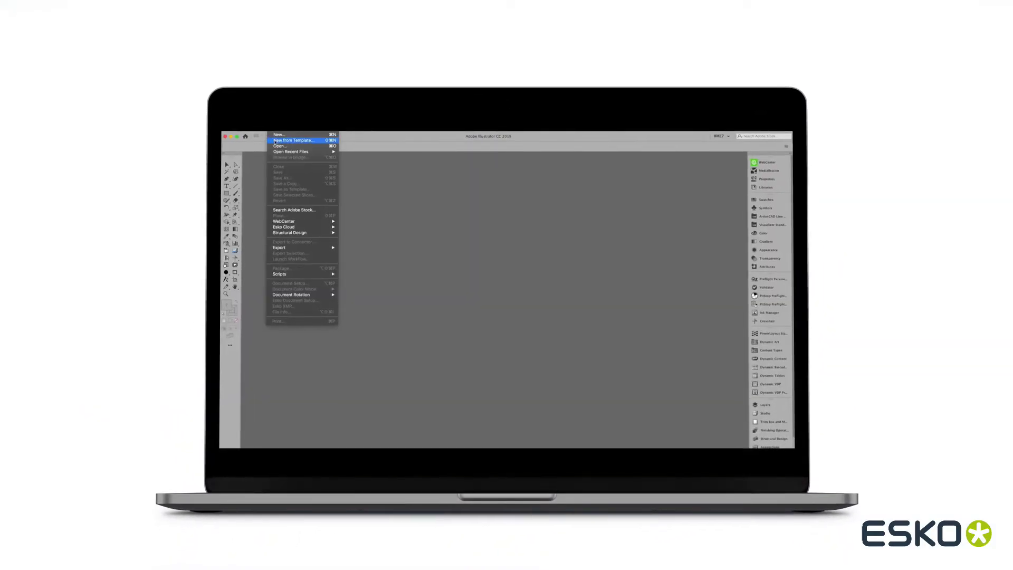
Step: Open POUCHFLOORDISPLAY^04.ARD and fit its full dieline in the window
{"action": "left_click", "coordinate": [275, 147]}
{"action": "left_click", "coordinate": [382, 237]}
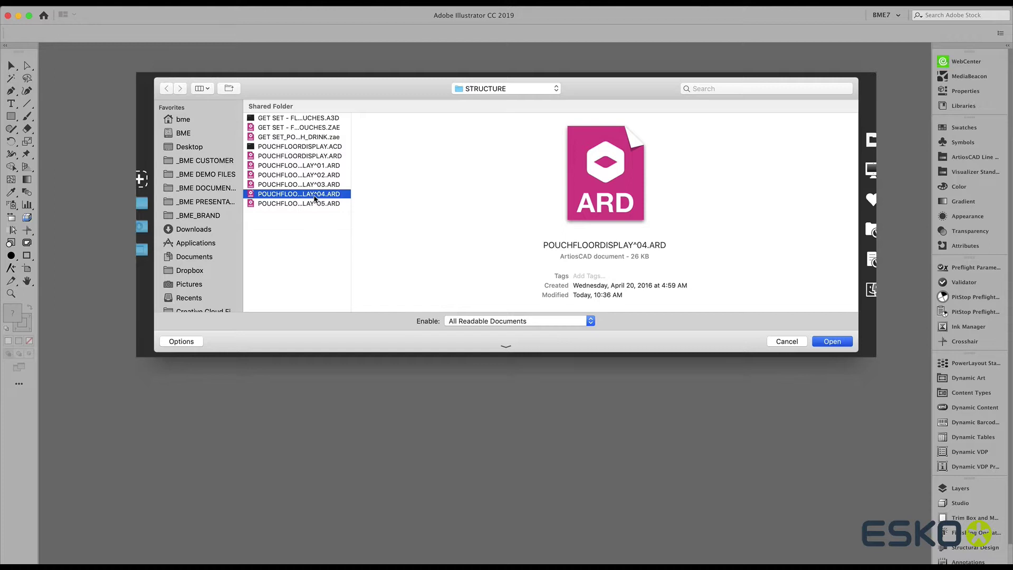
{"action": "double_click", "coordinate": [315, 199]}
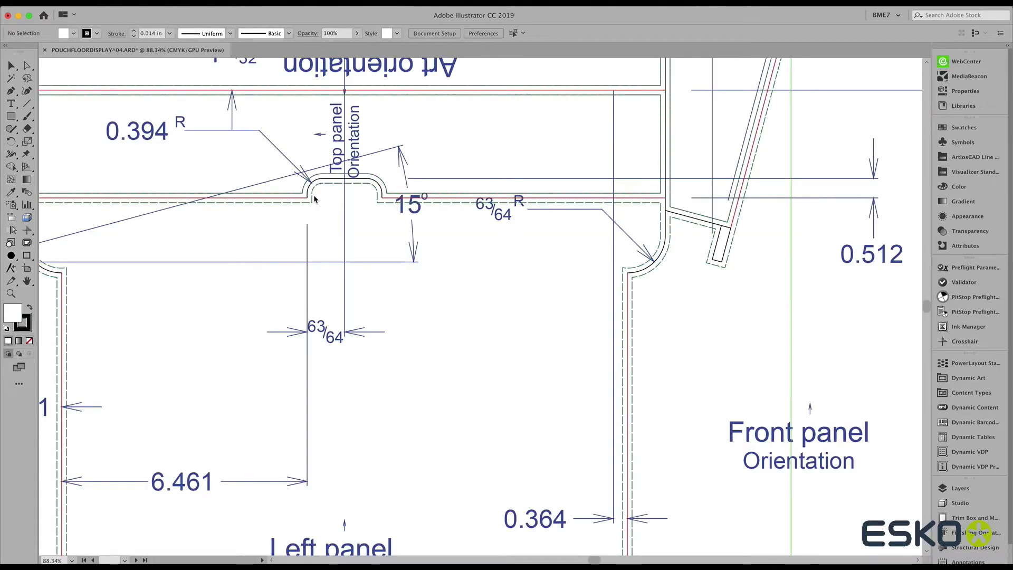
{"action": "key", "text": "super+0"}
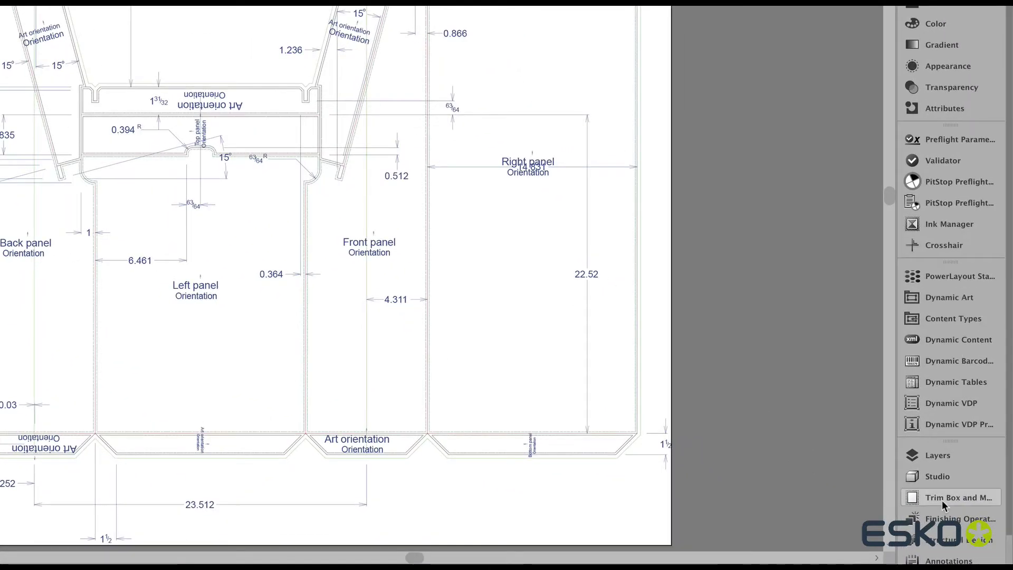
Step: Fit the trim box to the dieline with 18 pt media margins and fit the artboard to it
{"action": "left_click", "coordinate": [942, 500]}
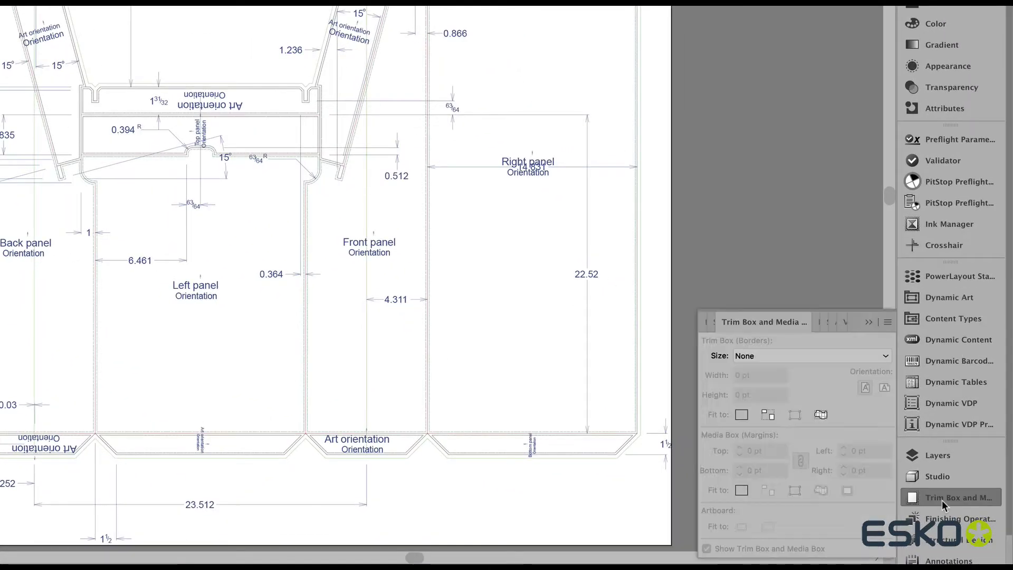
{"action": "left_click", "coordinate": [819, 416]}
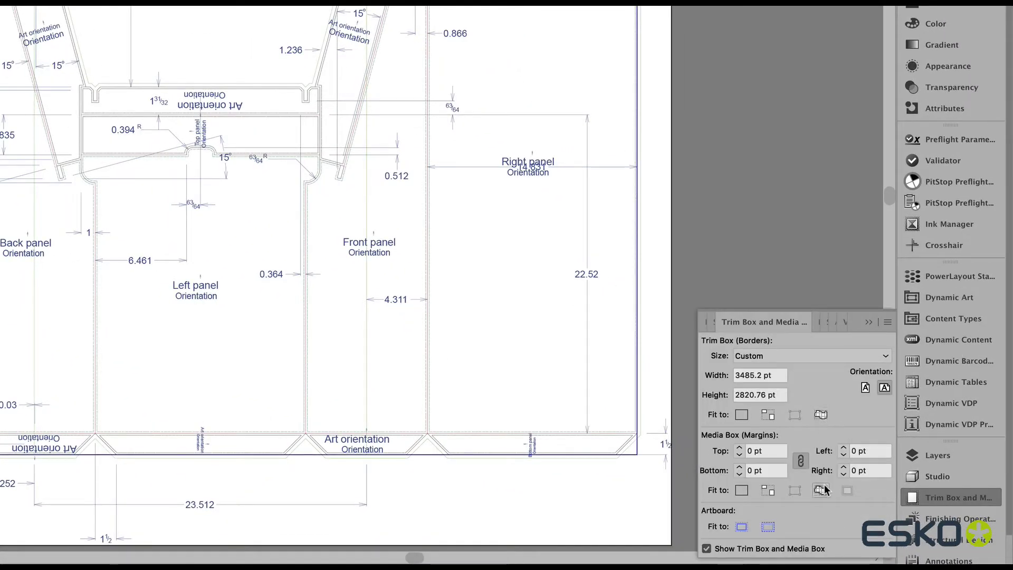
{"action": "left_click", "coordinate": [774, 523]}
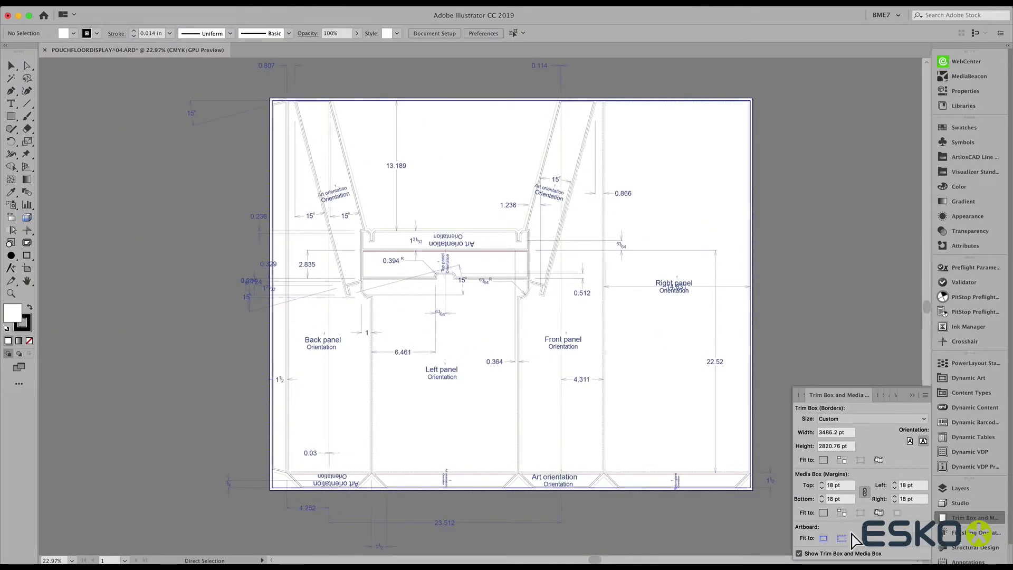
{"action": "left_click", "coordinate": [850, 532]}
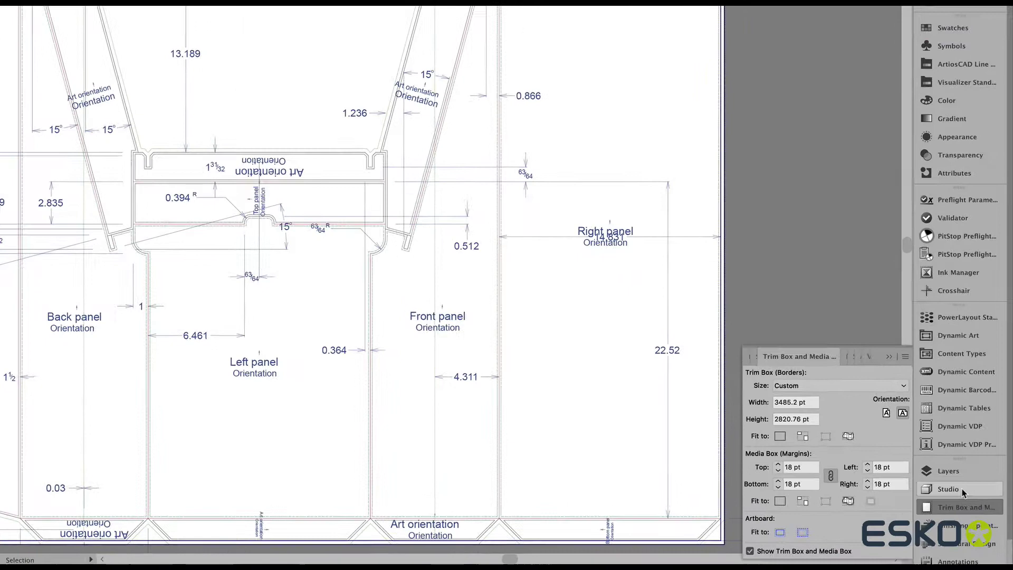
Step: Preview the folded display in 3D, orbiting it with outline edges toggled on and off
{"action": "left_click", "coordinate": [962, 490]}
{"action": "left_click_drag", "start_coordinate": [661, 437], "coordinate": [798, 499]}
{"action": "left_click", "coordinate": [763, 545]}
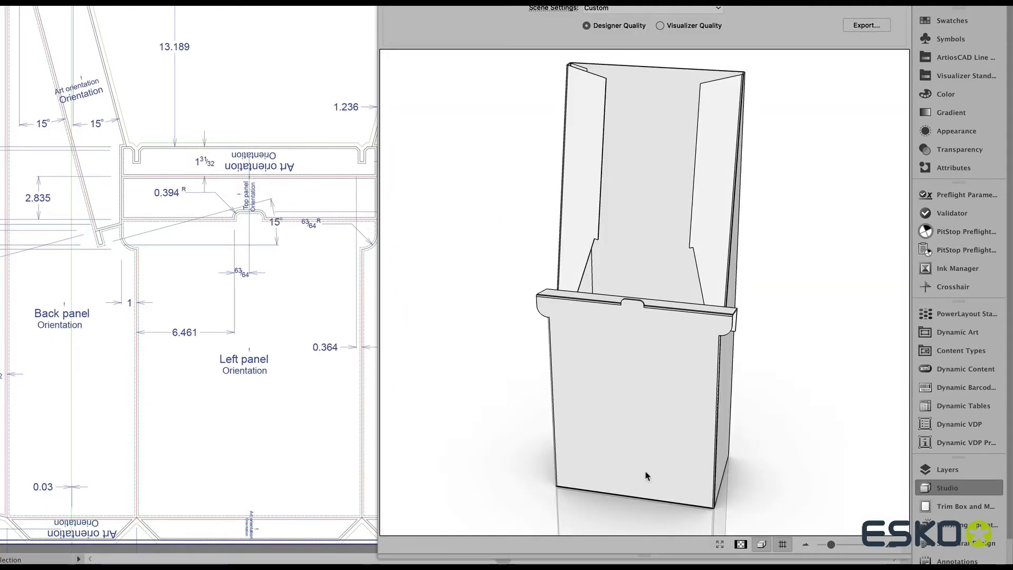
{"action": "left_click_drag", "start_coordinate": [645, 474], "coordinate": [708, 478]}
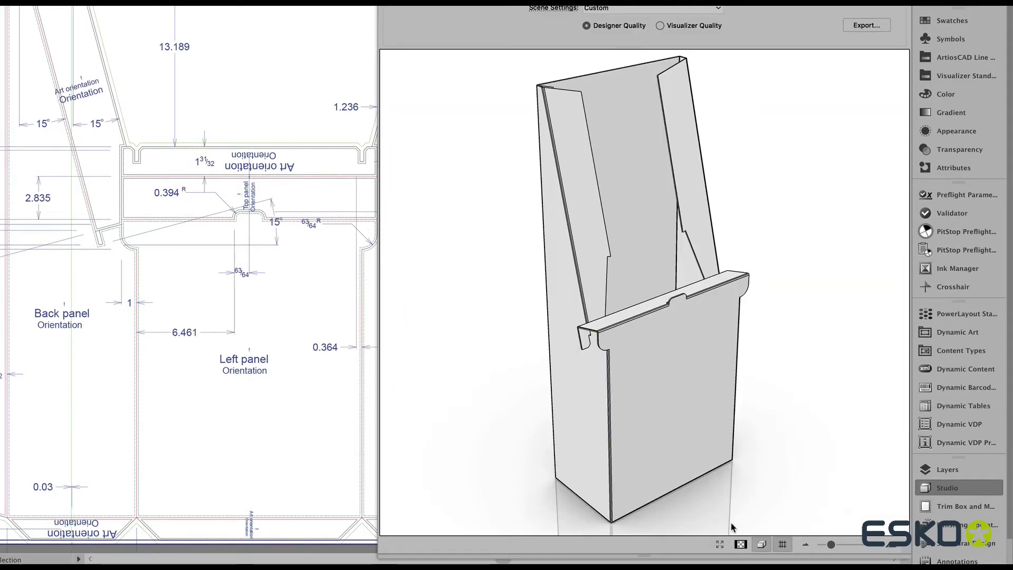
{"action": "left_click", "coordinate": [760, 546]}
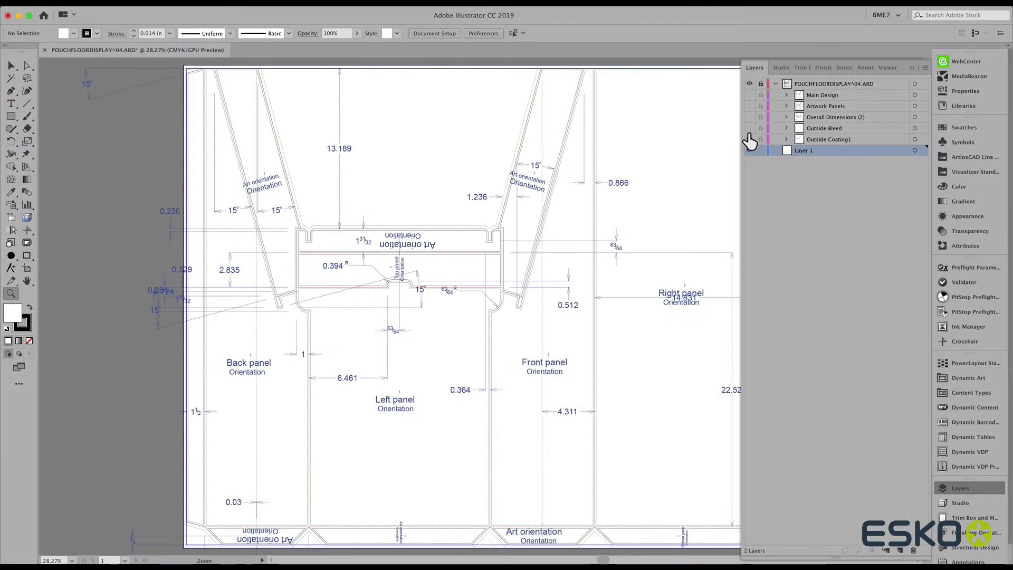
Step: Toggle the Main Design, Artwork Panels, Overall Dimensions, Outside Bleed and Outside Coating1 layers, ending with all shown
{"action": "left_click", "coordinate": [750, 95]}
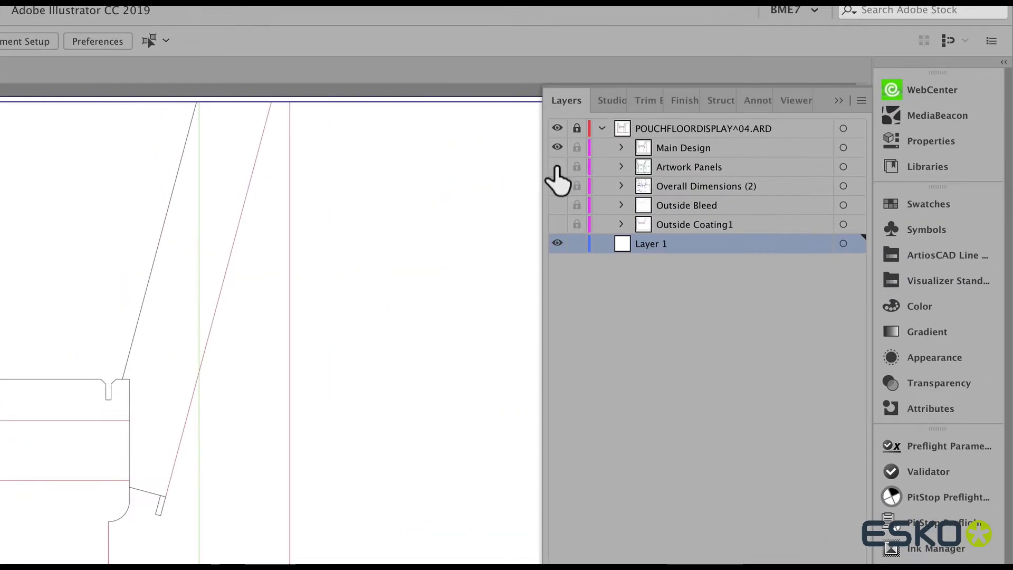
{"action": "left_click", "coordinate": [750, 106]}
{"action": "left_click", "coordinate": [557, 168]}
{"action": "left_click", "coordinate": [558, 186]}
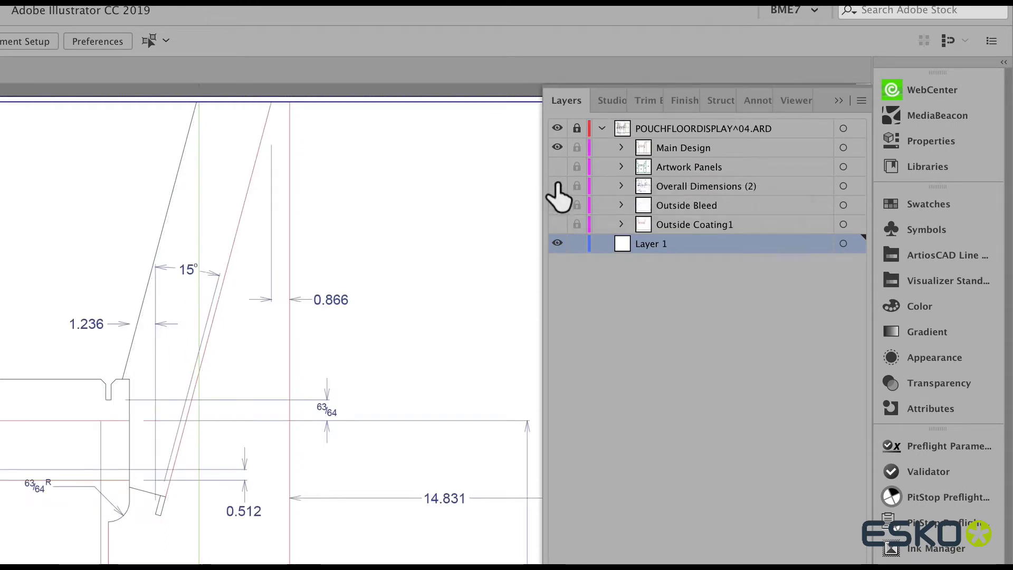
{"action": "left_click", "coordinate": [558, 186]}
{"action": "left_click", "coordinate": [557, 206]}
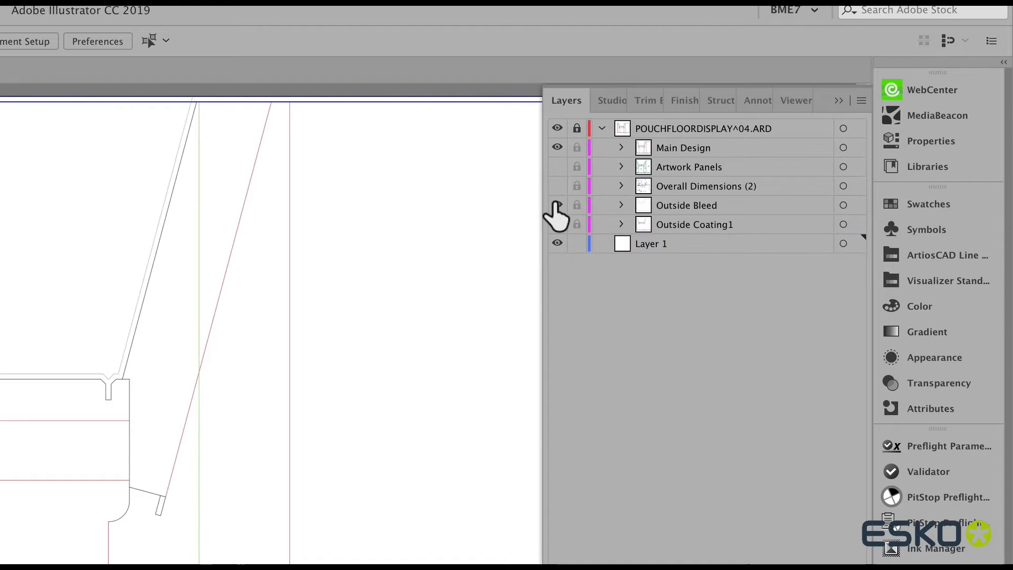
{"action": "left_click", "coordinate": [558, 224]}
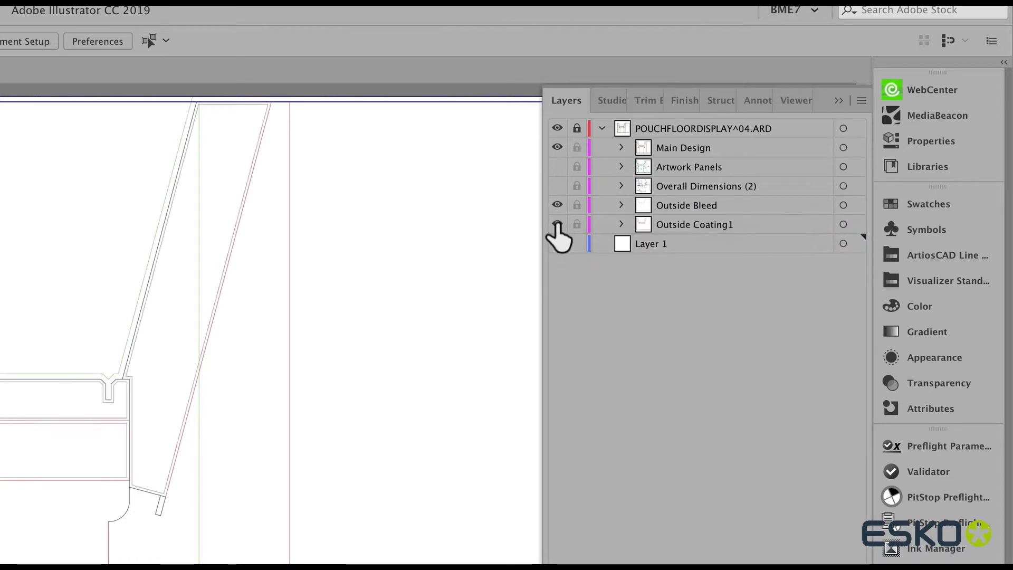
{"action": "left_click", "coordinate": [557, 186]}
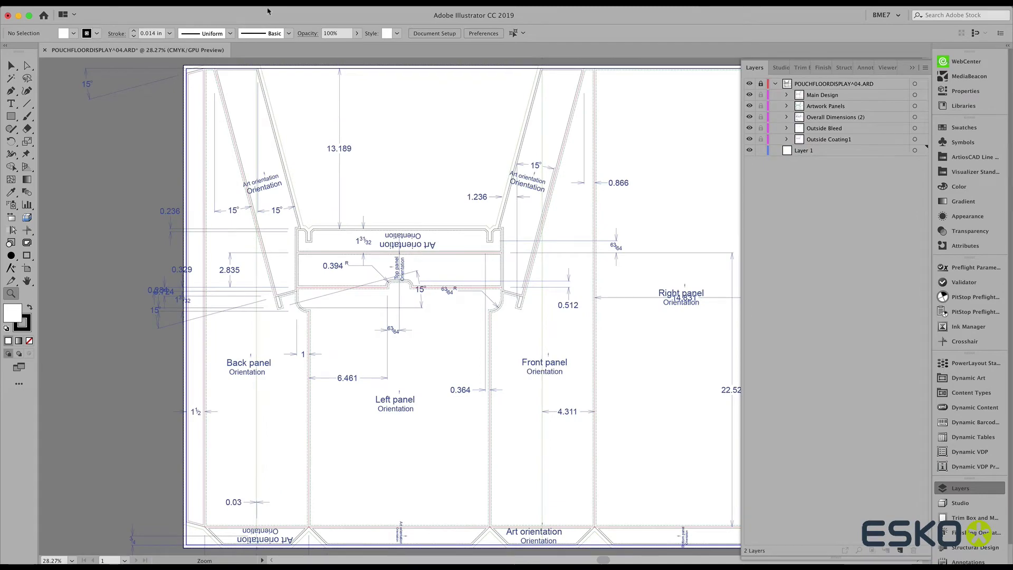
Step: Create a Varnish layer with a varnish plate from the bleed outline via Esko Structural Design
{"action": "left_click", "coordinate": [267, 6]}
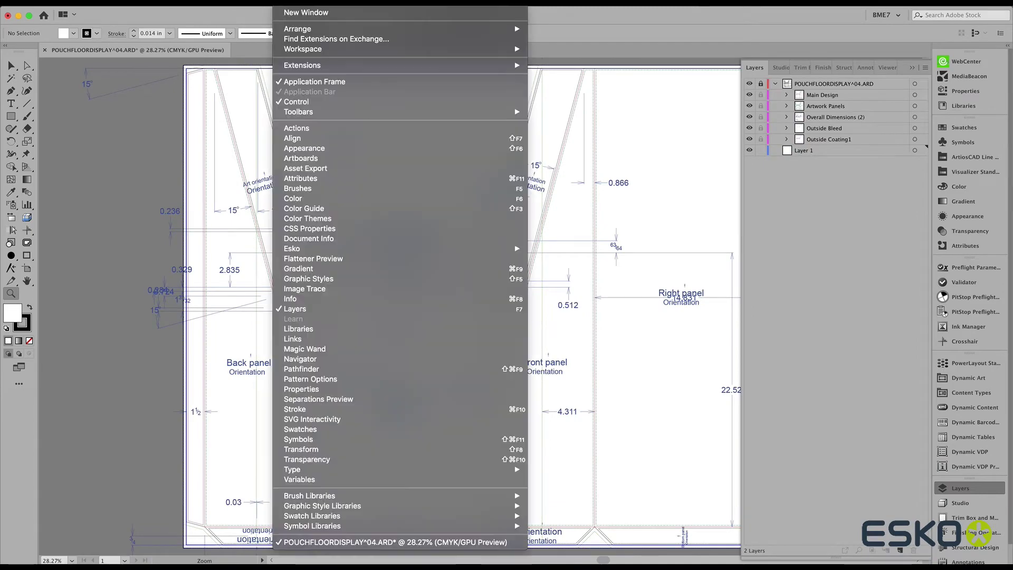
{"action": "mouse_move", "coordinate": [297, 251]}
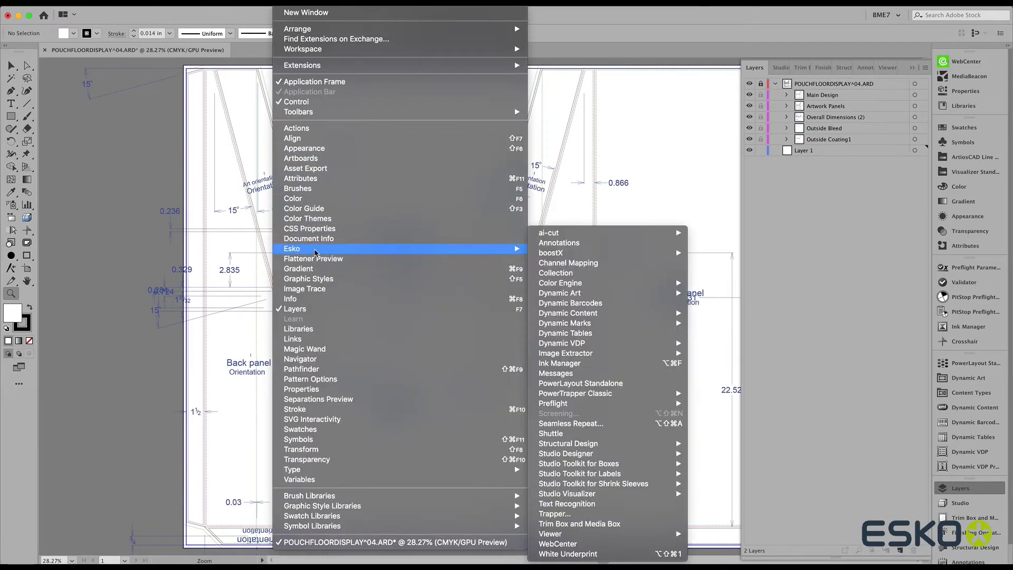
{"action": "mouse_move", "coordinate": [617, 446]}
{"action": "mouse_move", "coordinate": [601, 413]}
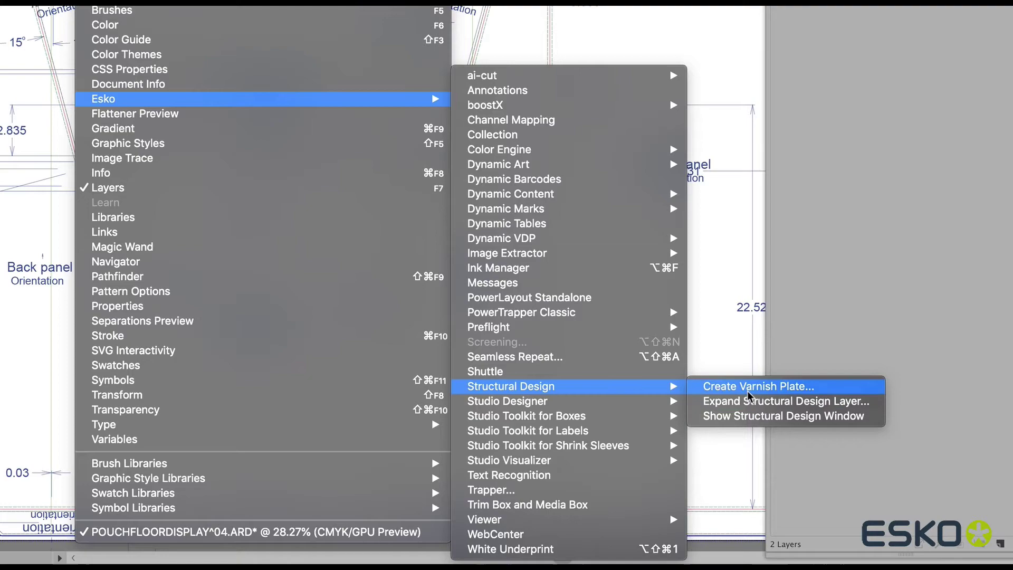
{"action": "left_click", "coordinate": [748, 390]}
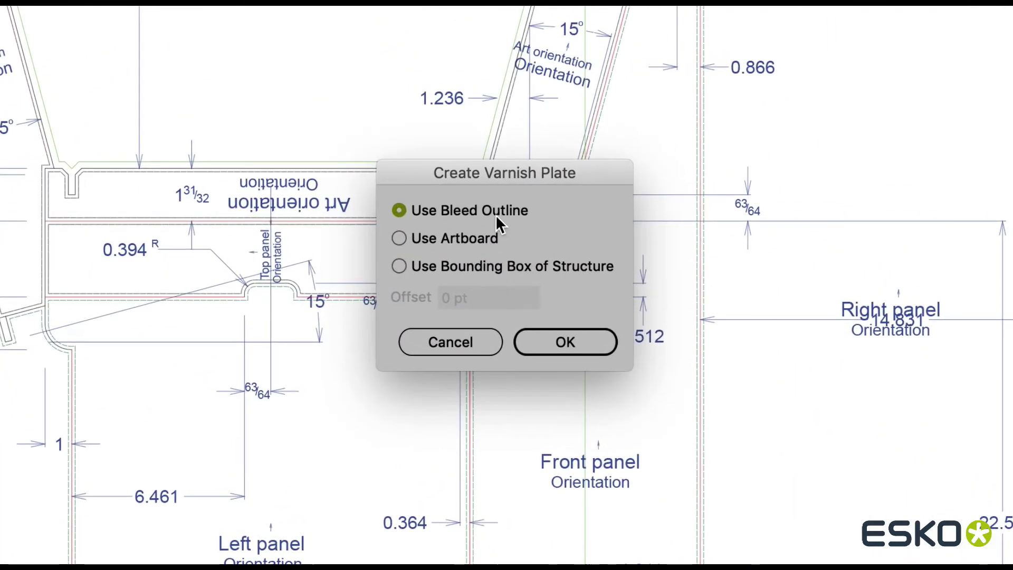
{"action": "left_click", "coordinate": [474, 207]}
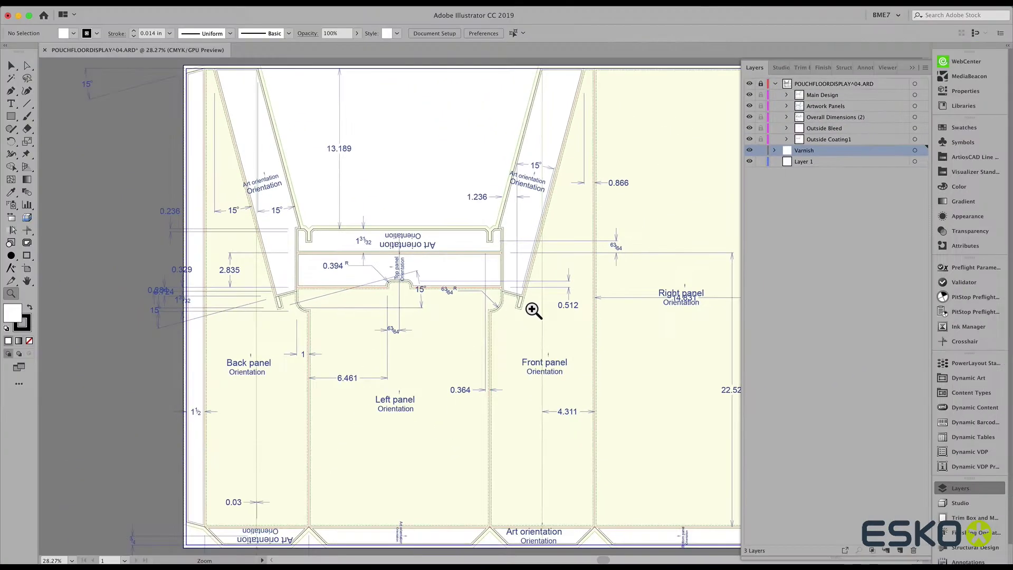
Step: Expand the Outside Bleed structural layer into a new layer named BLEED
{"action": "left_click", "coordinate": [288, 2]}
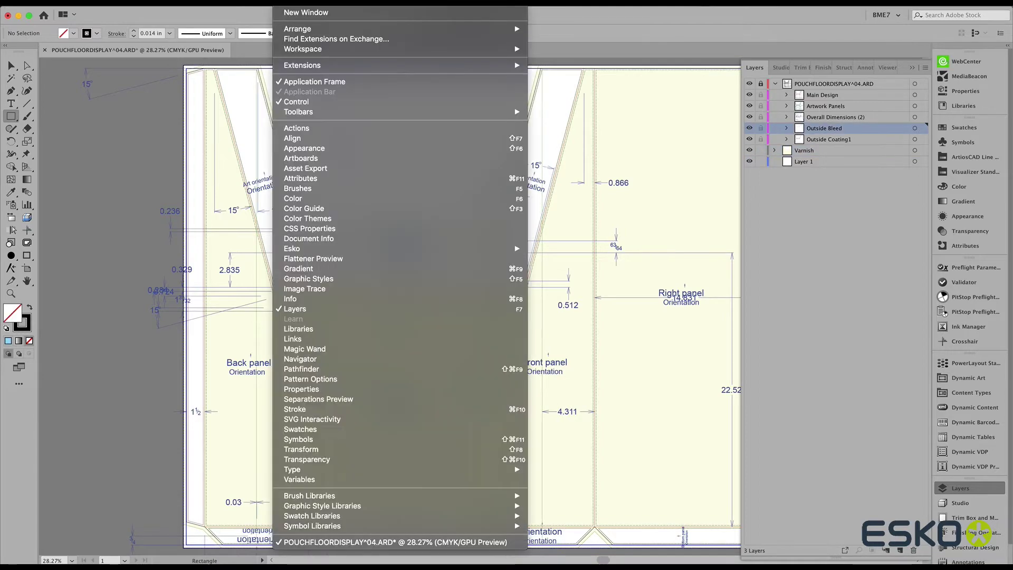
{"action": "mouse_move", "coordinate": [406, 251]}
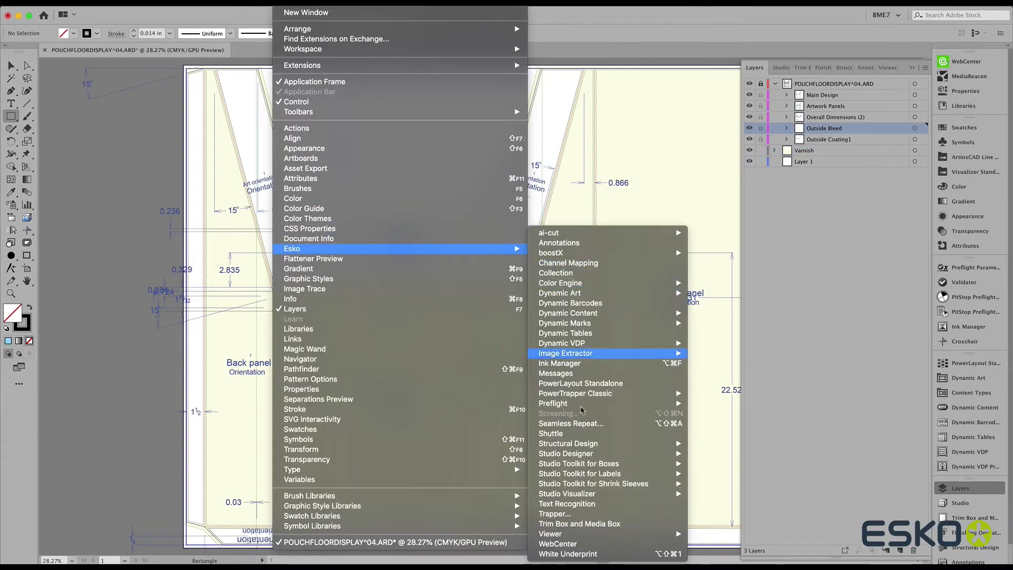
{"action": "mouse_move", "coordinate": [589, 446]}
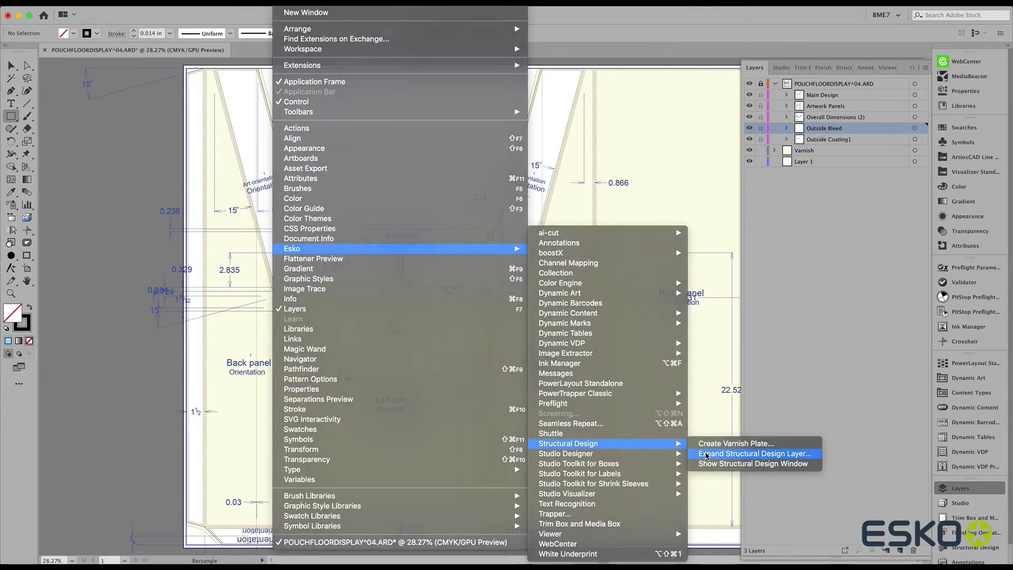
{"action": "left_click", "coordinate": [750, 453]}
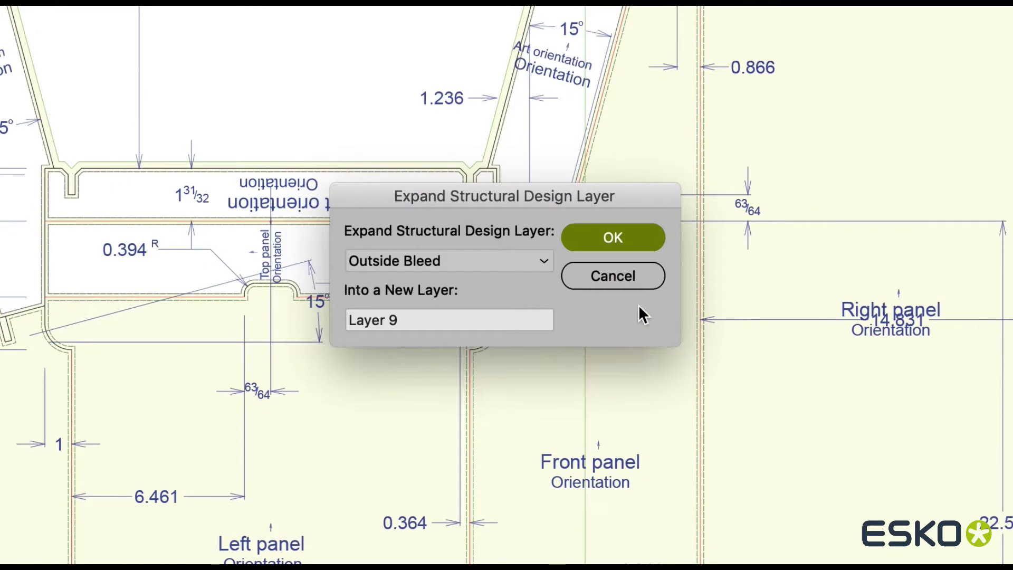
{"action": "left_click", "coordinate": [547, 264]}
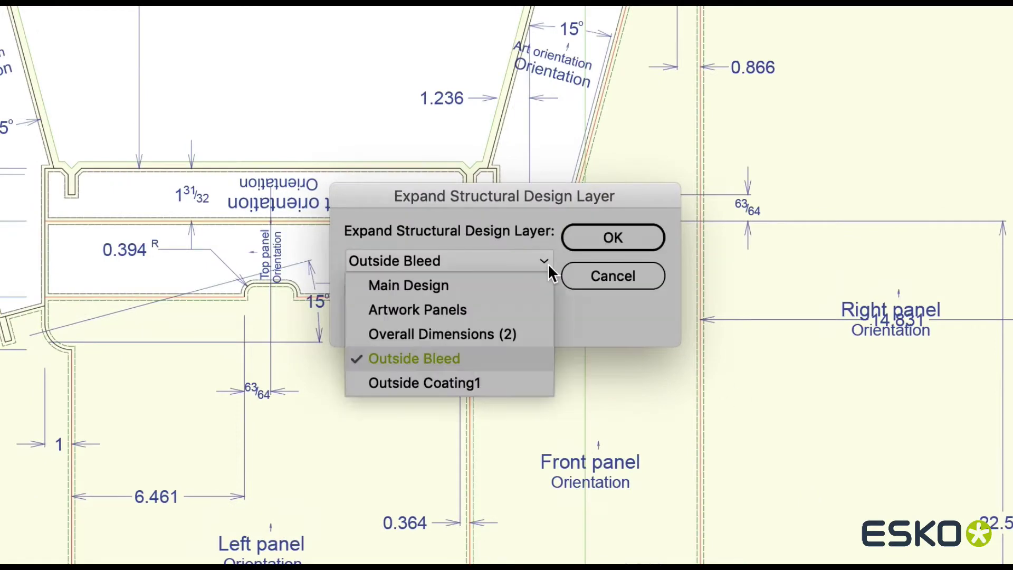
{"action": "left_click", "coordinate": [525, 350]}
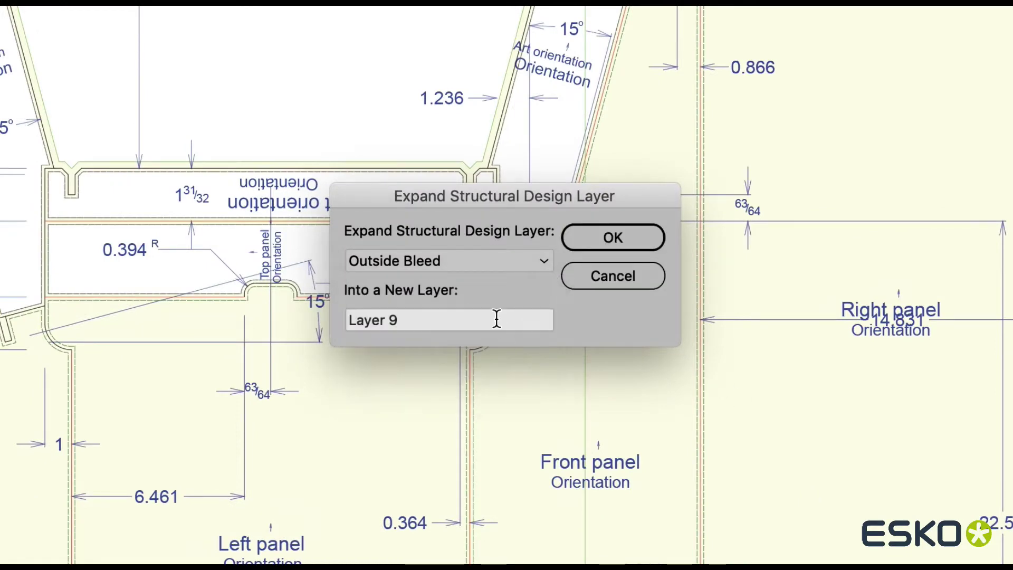
{"action": "type", "text": "BLEED"}
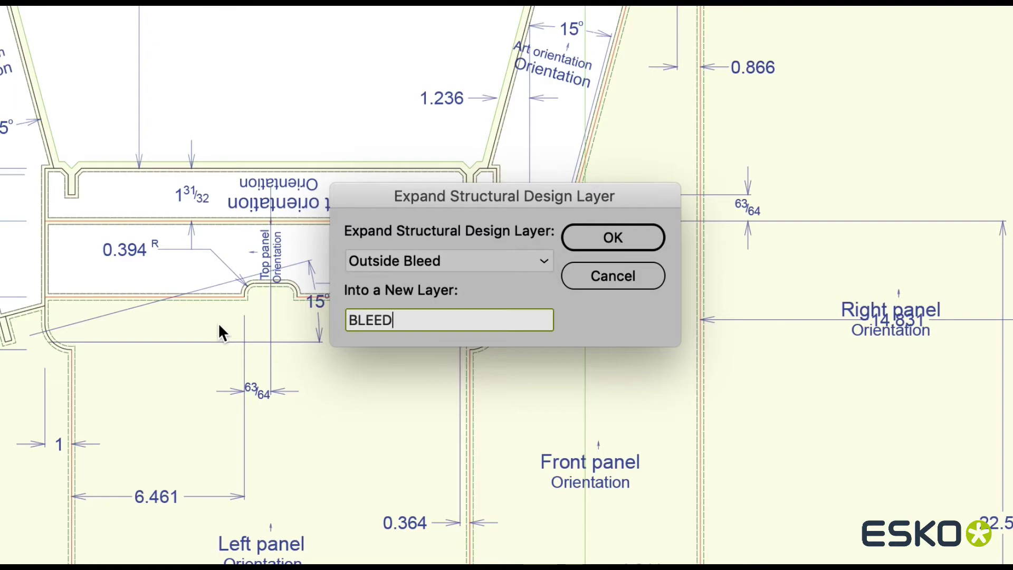
{"action": "key", "text": "Return"}
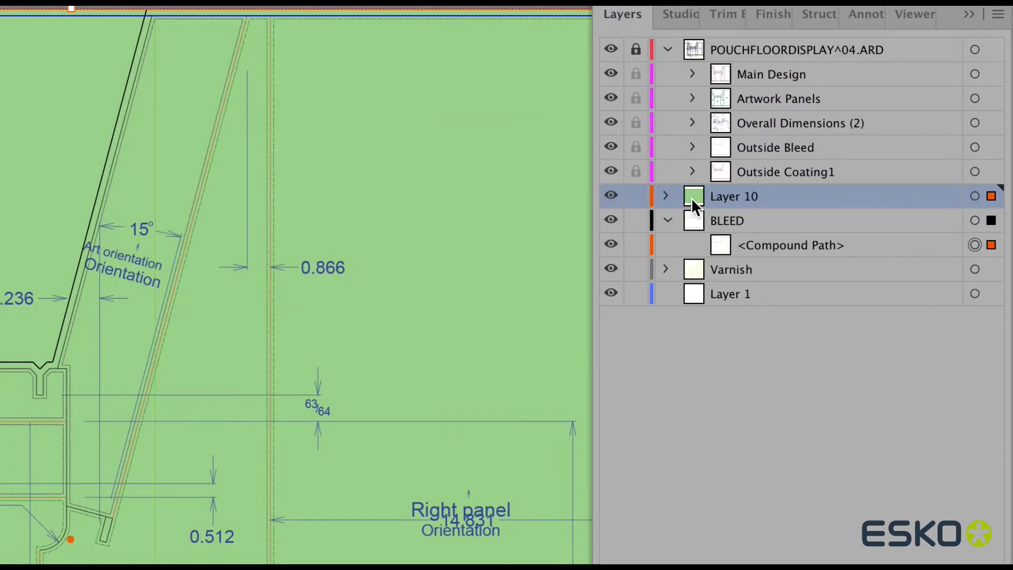
Step: Move Layer 10 into the BLEED layer and clip the green fill to the bleed outline
{"action": "left_click_drag", "start_coordinate": [693, 197], "coordinate": [711, 228]}
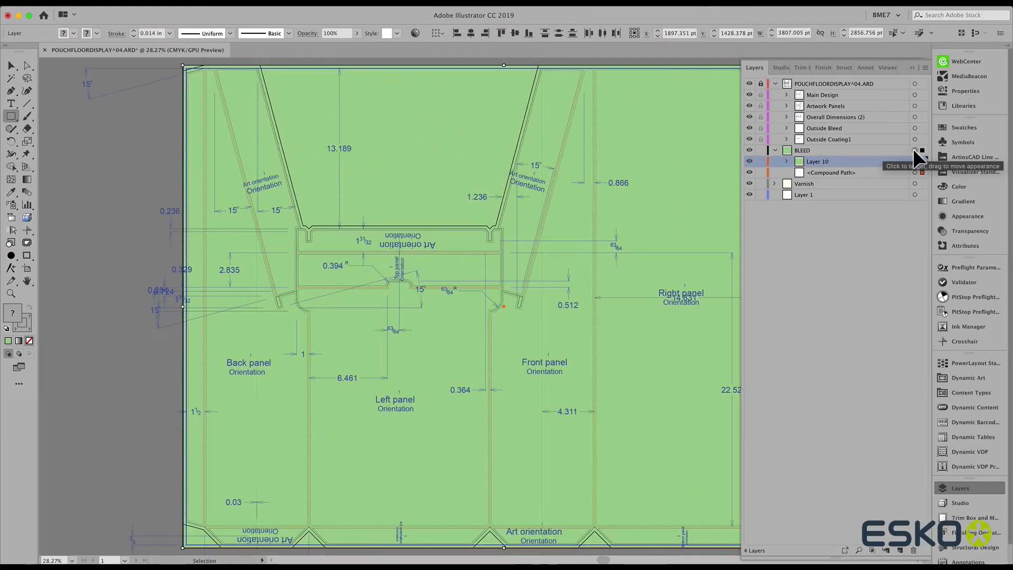
{"action": "key", "text": "super+7"}
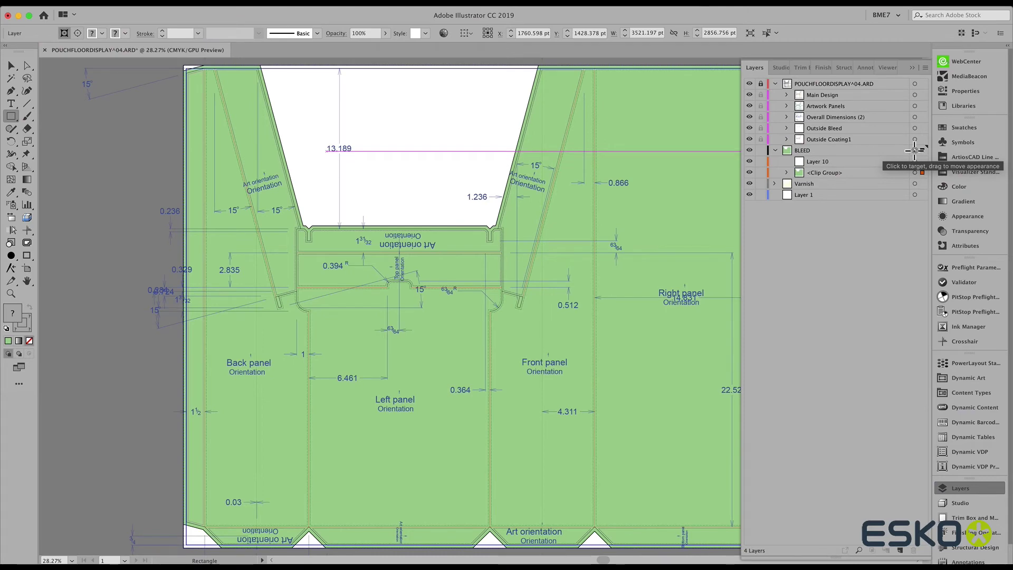
{"action": "left_click", "coordinate": [914, 151]}
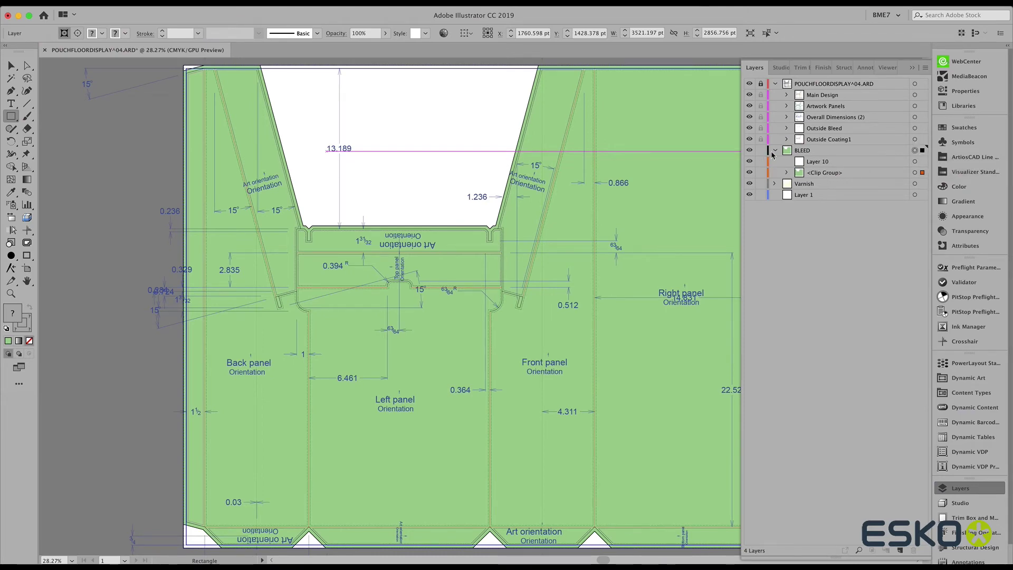
{"action": "left_click", "coordinate": [775, 151]}
Step: Render the 3D preview with the current artwork and rotate it to see the other side
{"action": "left_click", "coordinate": [782, 68]}
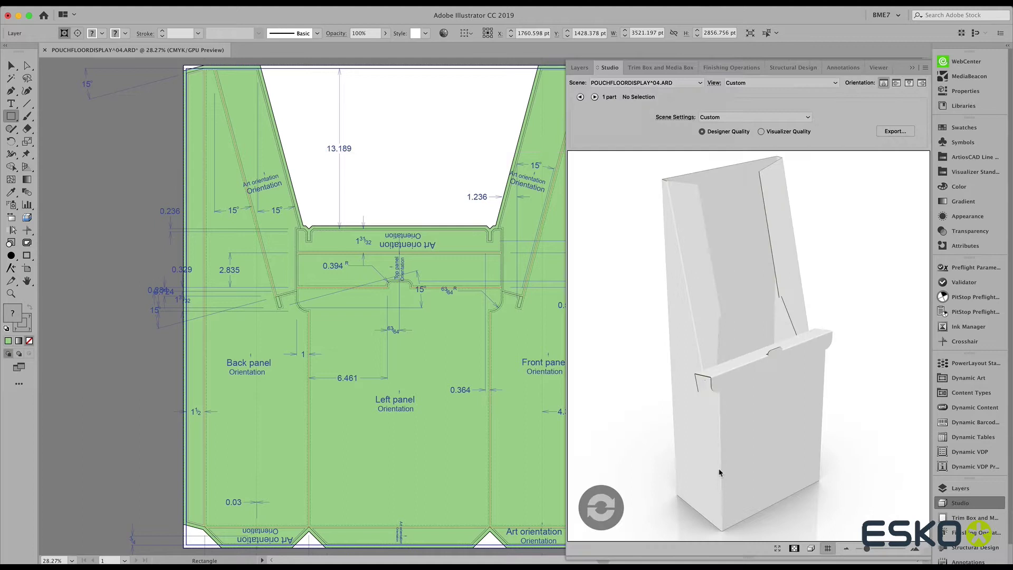
{"action": "left_click", "coordinate": [594, 508]}
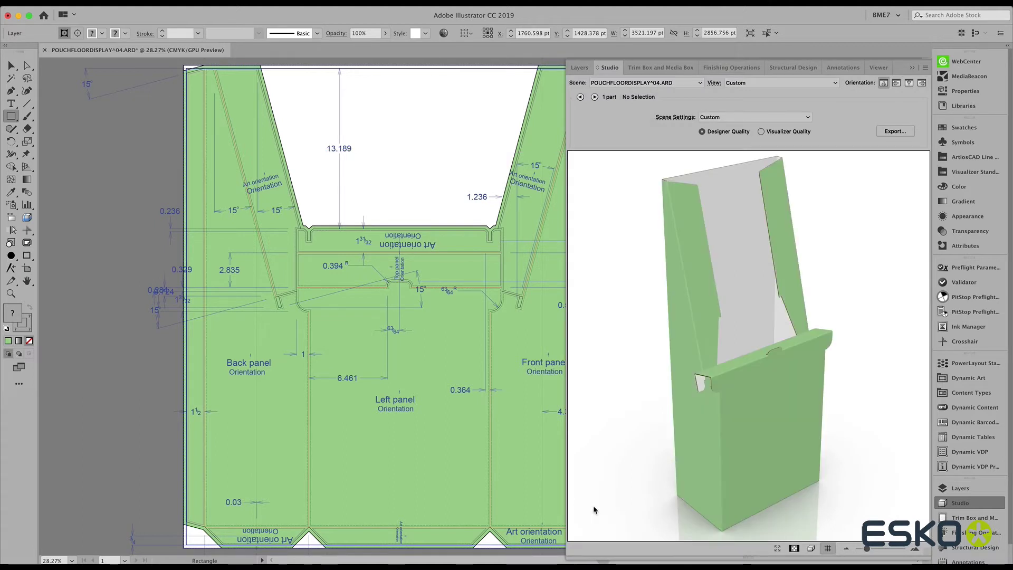
{"action": "left_click_drag", "start_coordinate": [802, 458], "coordinate": [750, 465]}
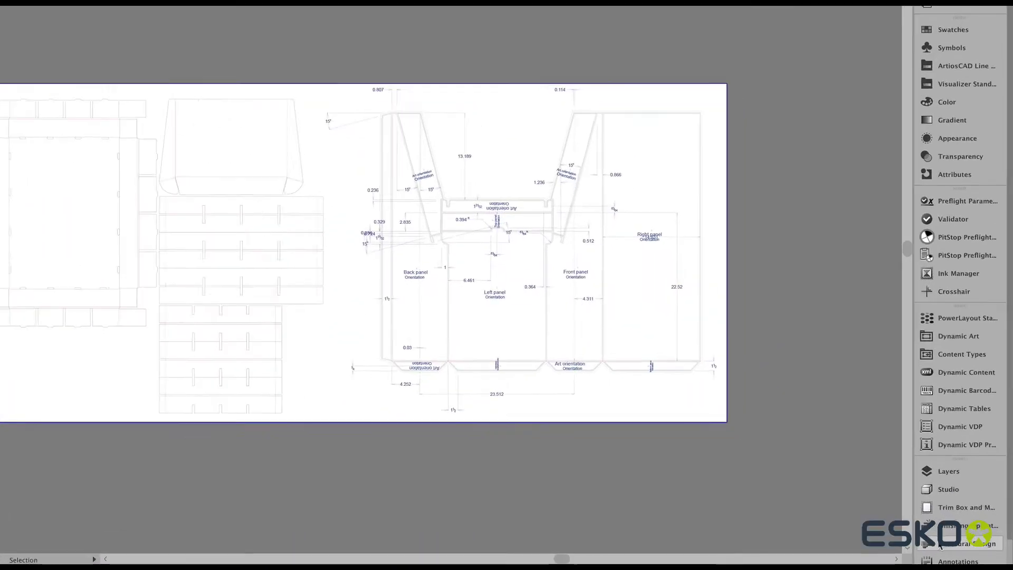
Step: Link the POUCHFLOORDISPLAY^05.ARD structure in the Structural Design panel
{"action": "left_click", "coordinate": [975, 547]}
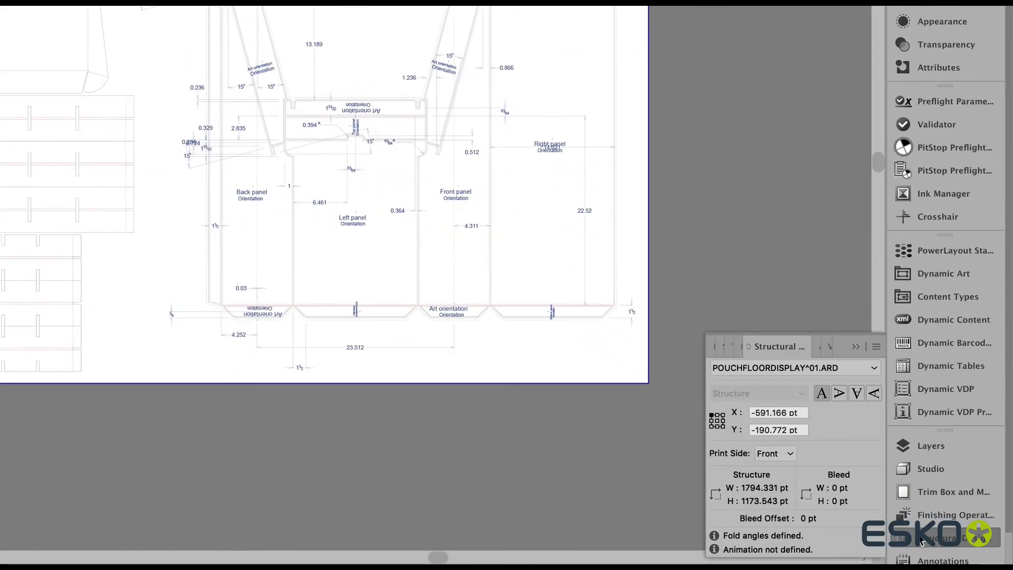
{"action": "left_click", "coordinate": [874, 369]}
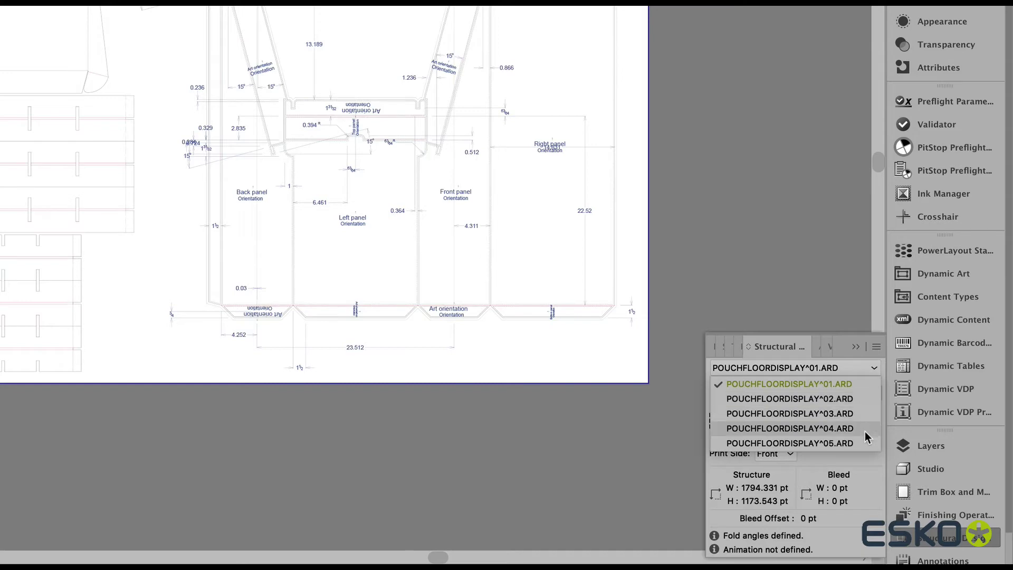
{"action": "left_click", "coordinate": [789, 443]}
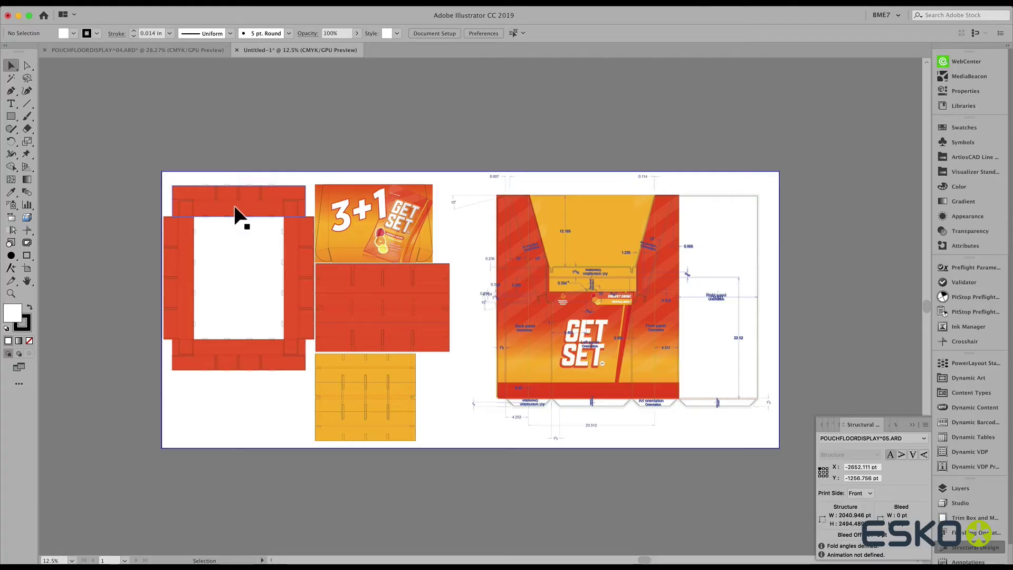
Step: Select the red frame, 3+1, red panel and GET SET art pieces and preview them in 3D
{"action": "left_click", "coordinate": [237, 214]}
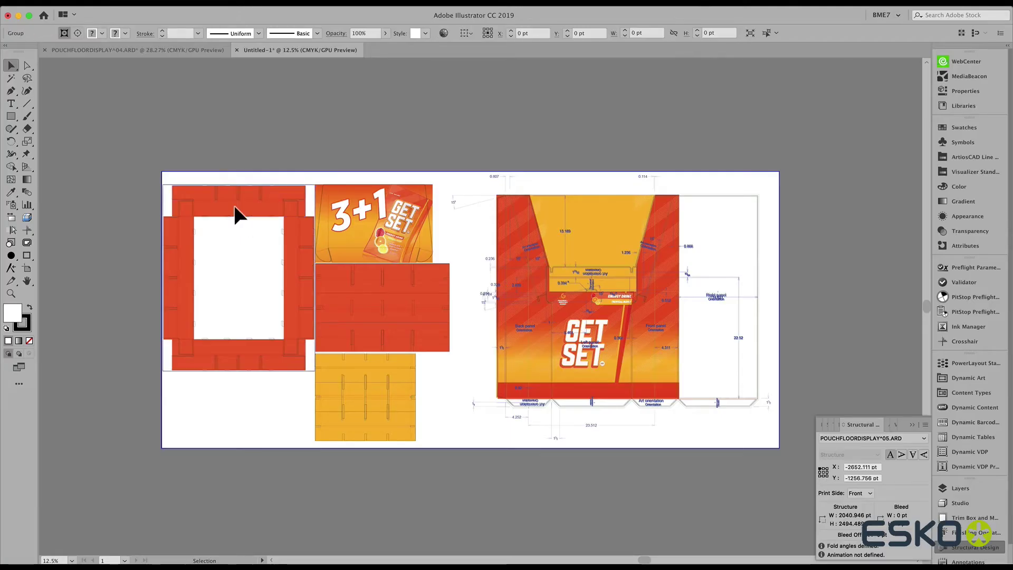
{"action": "left_click", "coordinate": [357, 211]}
{"action": "left_click", "coordinate": [354, 275]}
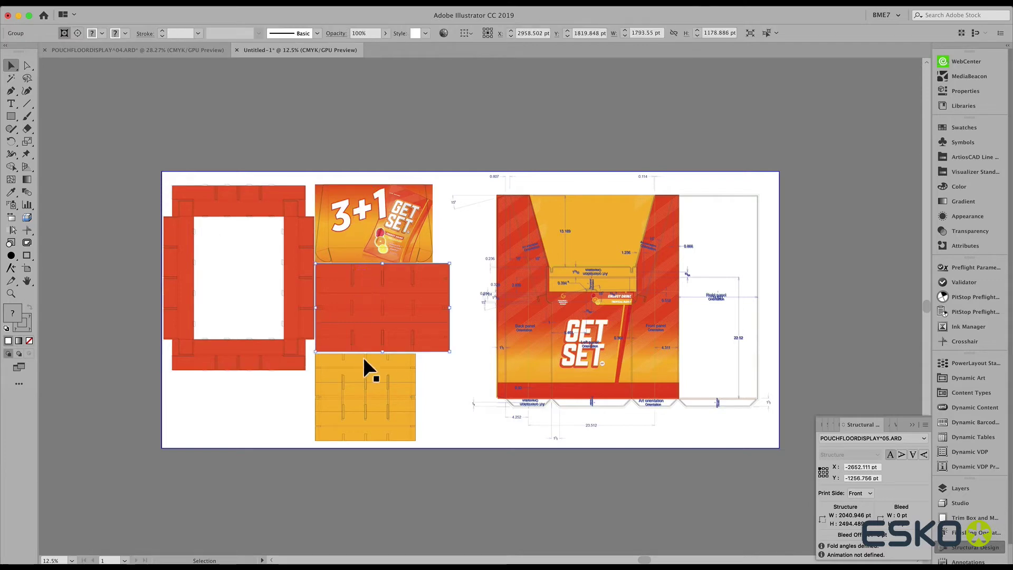
{"action": "left_click", "coordinate": [549, 308]}
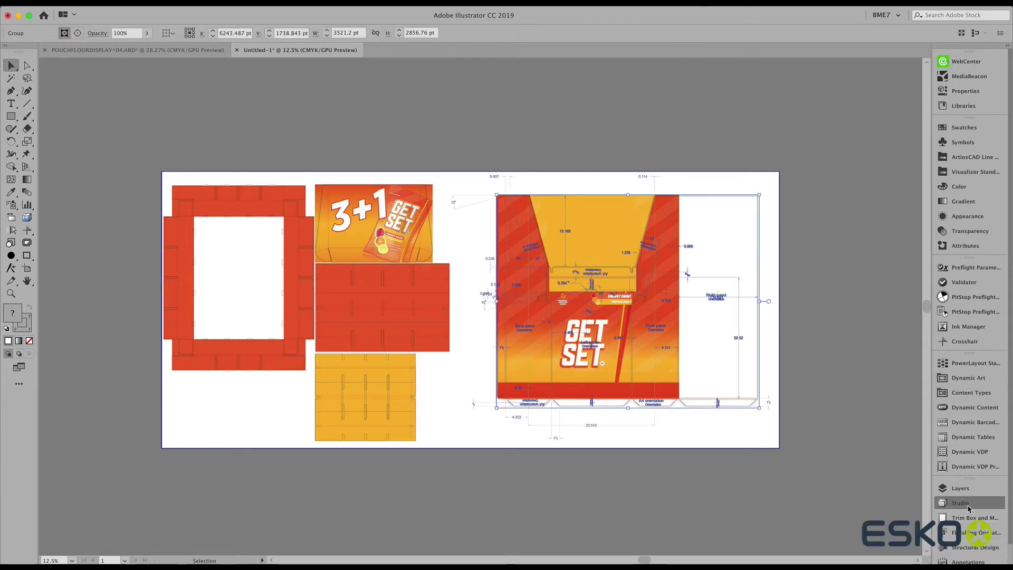
{"action": "left_click", "coordinate": [961, 503]}
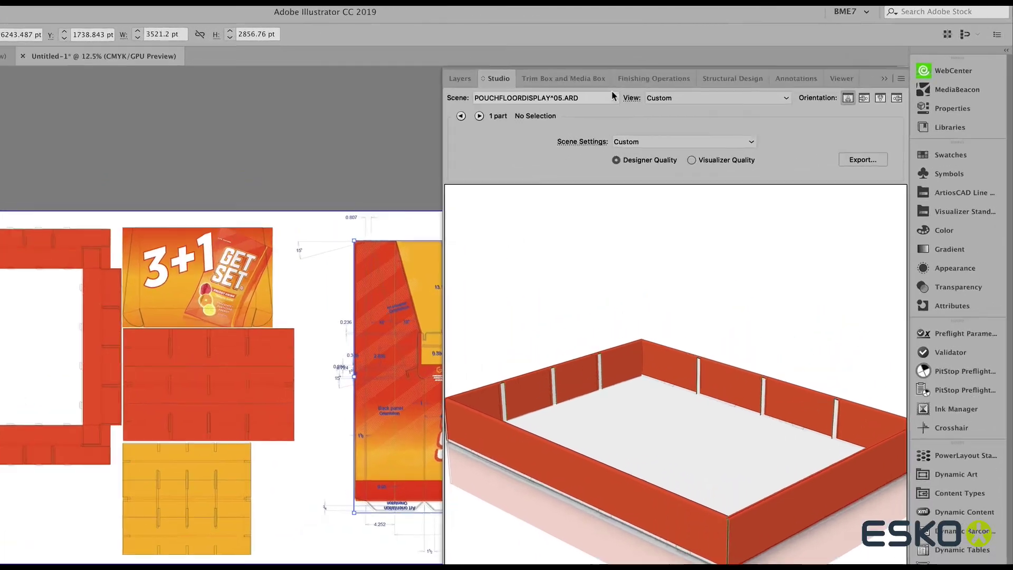
Step: Cycle the 3D scene through ^01, ^02 and ^03, finishing on POUCHFLOORDISPLAY^04.ARD
{"action": "left_click", "coordinate": [691, 83]}
{"action": "left_click", "coordinate": [527, 142]}
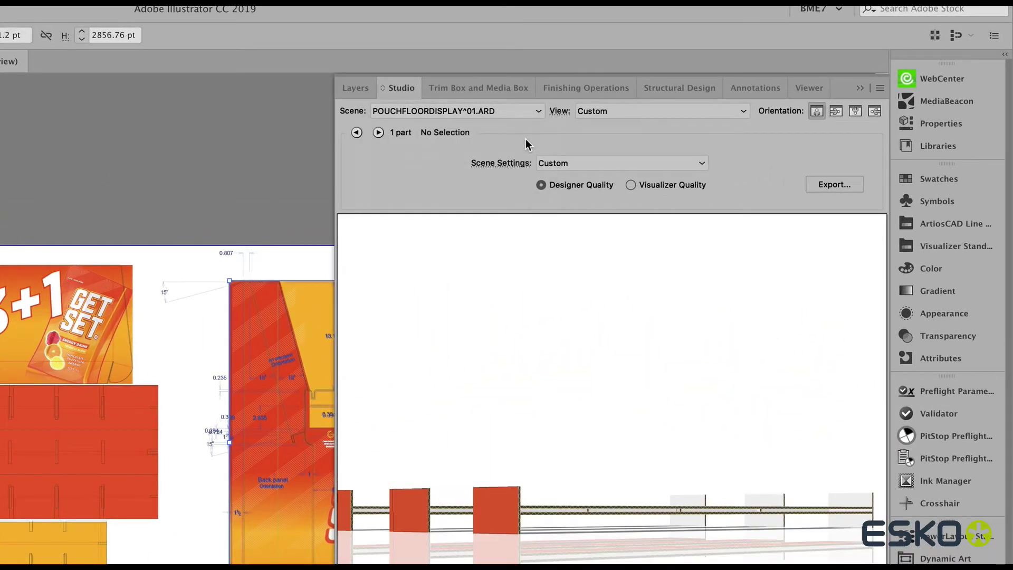
{"action": "left_click", "coordinate": [529, 117]}
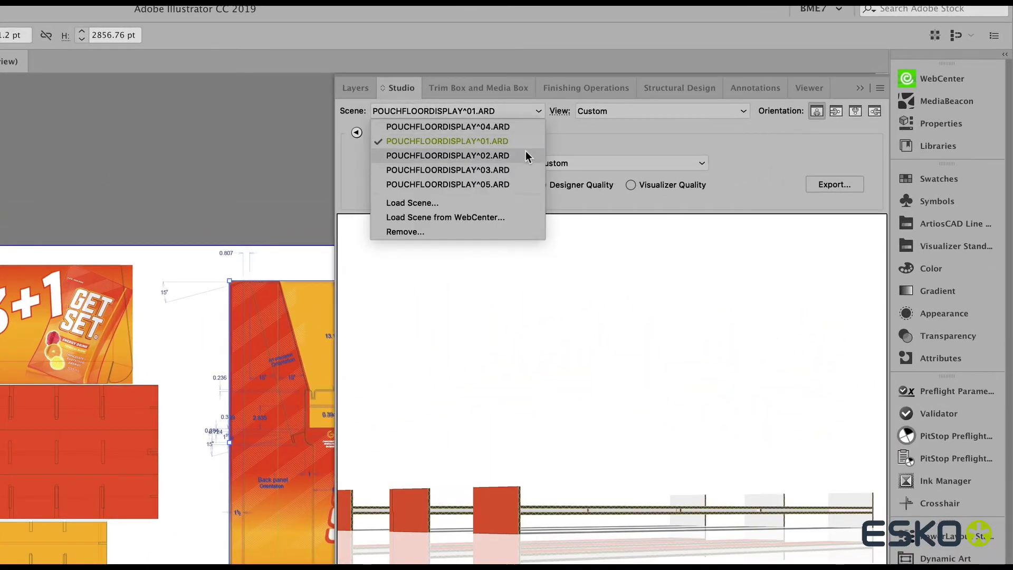
{"action": "left_click", "coordinate": [526, 152]}
{"action": "left_click", "coordinate": [527, 113]}
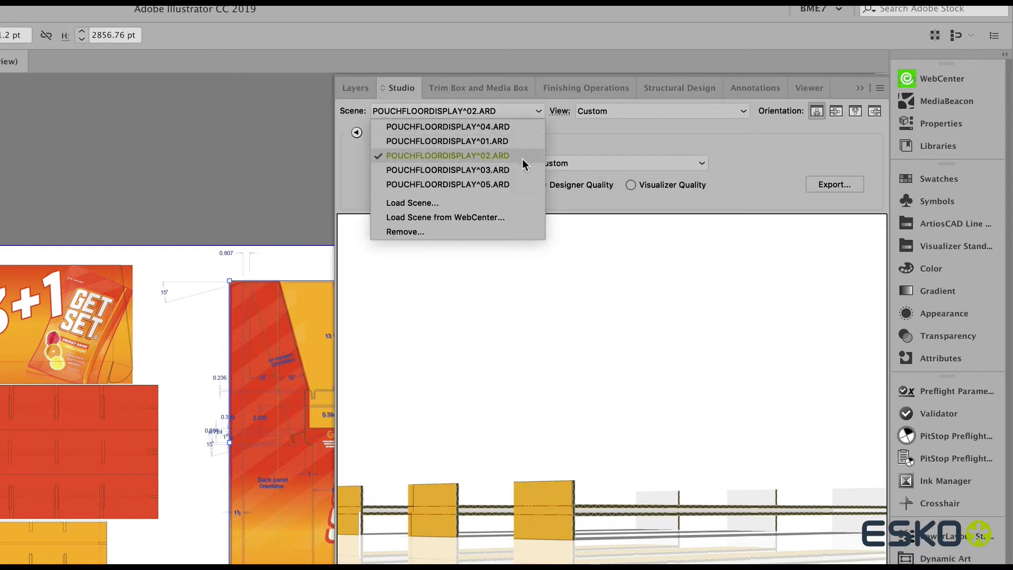
{"action": "left_click", "coordinate": [522, 169]}
{"action": "left_click", "coordinate": [526, 110]}
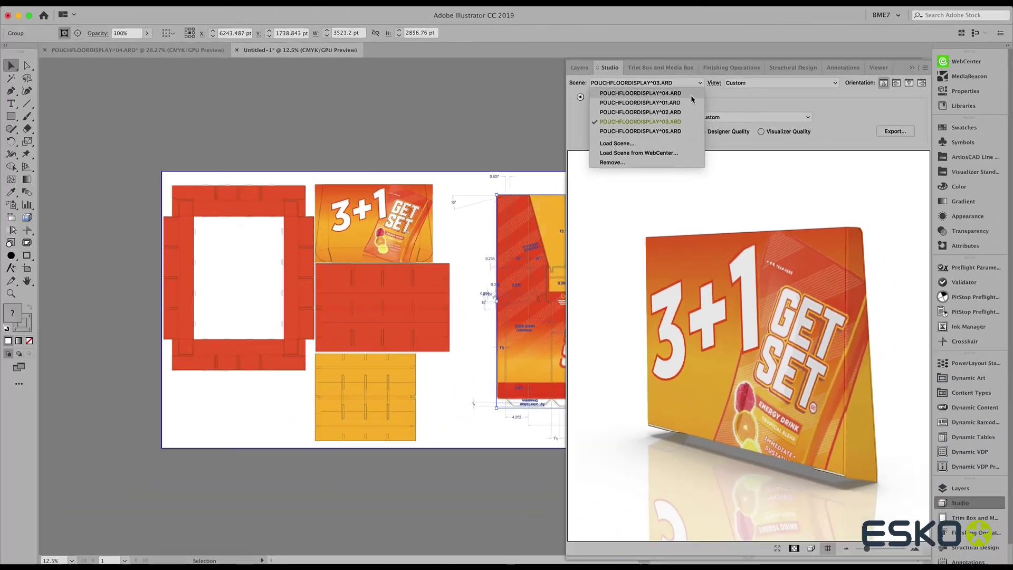
{"action": "left_click", "coordinate": [692, 95]}
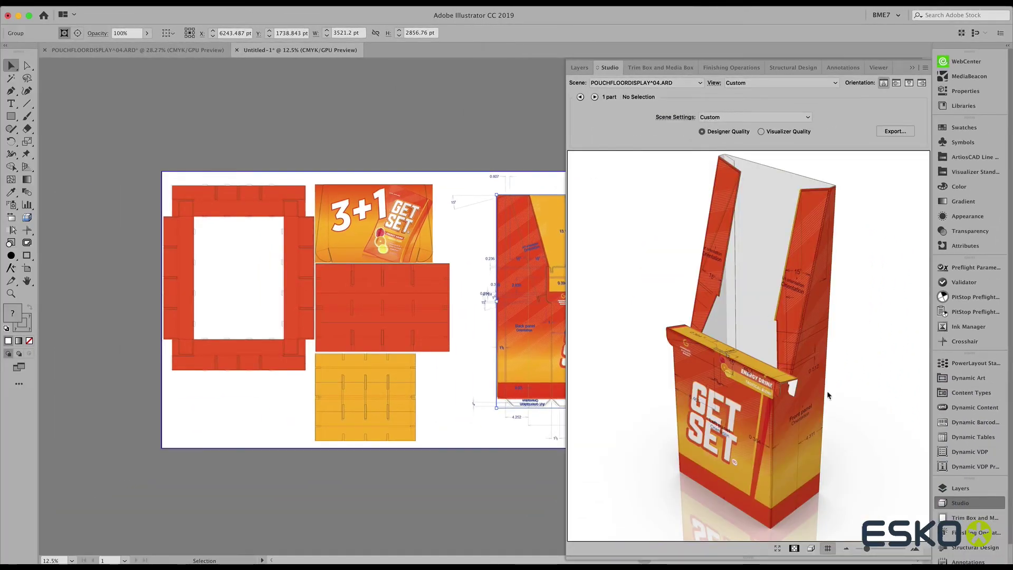
Step: Hide the Artwork Panels, Overall Dimensions and Outside Bleed layers for the ^05, ^04 and ^03 parts
{"action": "left_click", "coordinate": [950, 488]}
{"action": "left_click", "coordinate": [391, 136]}
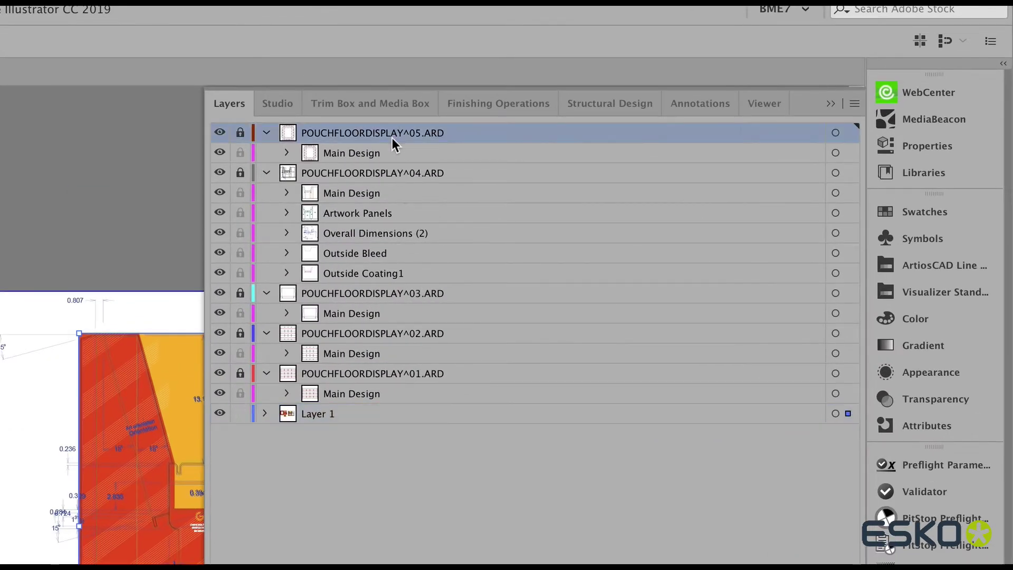
{"action": "left_click", "coordinate": [391, 174]}
{"action": "left_click", "coordinate": [389, 294]}
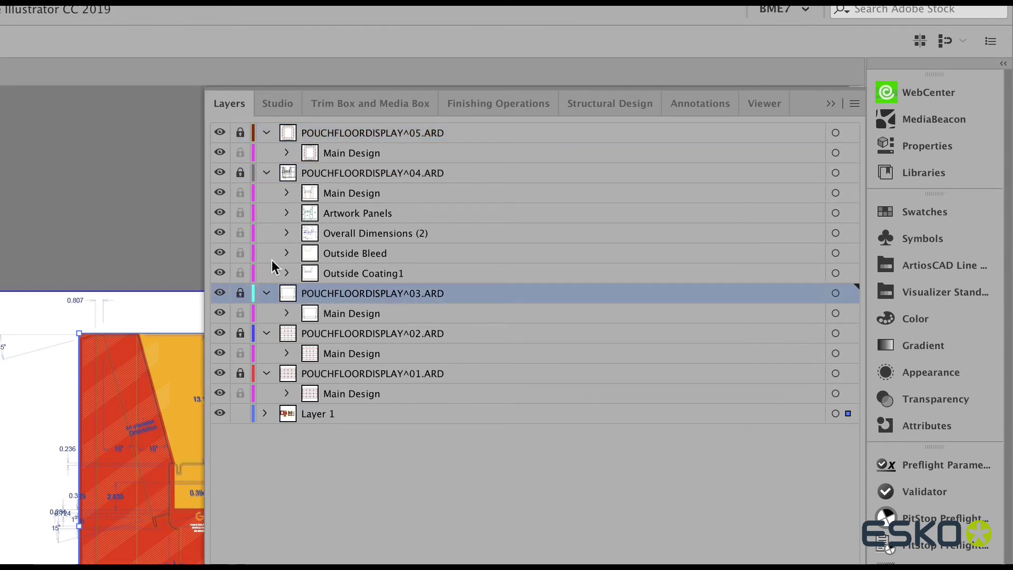
{"action": "left_click_drag", "start_coordinate": [218, 213], "coordinate": [217, 236]}
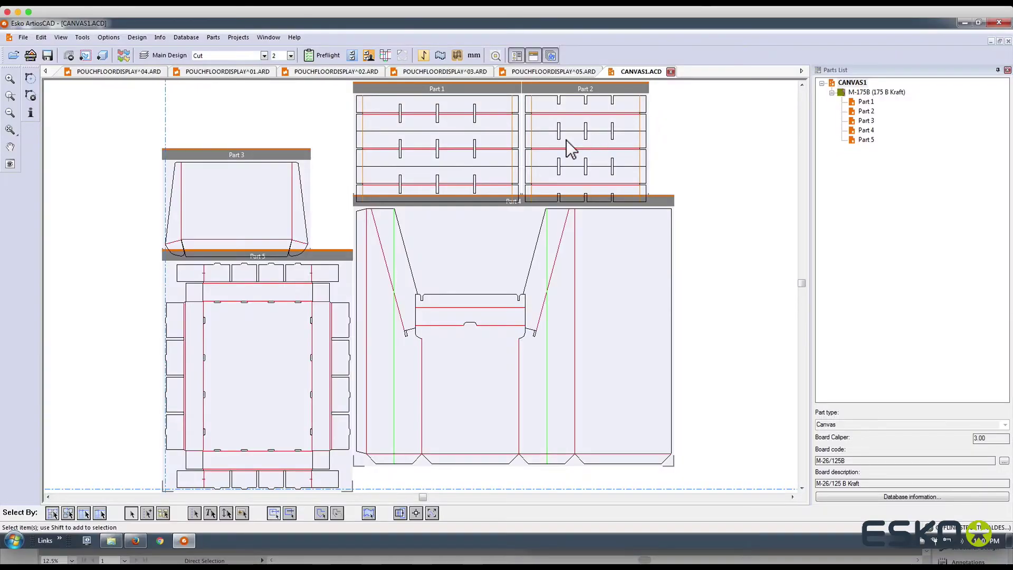
Step: Convert the layout to 3D and export it as Collada to GET SET - FLOOR DISPLAY POUCHES.ZAE
{"action": "left_click", "coordinate": [101, 55]}
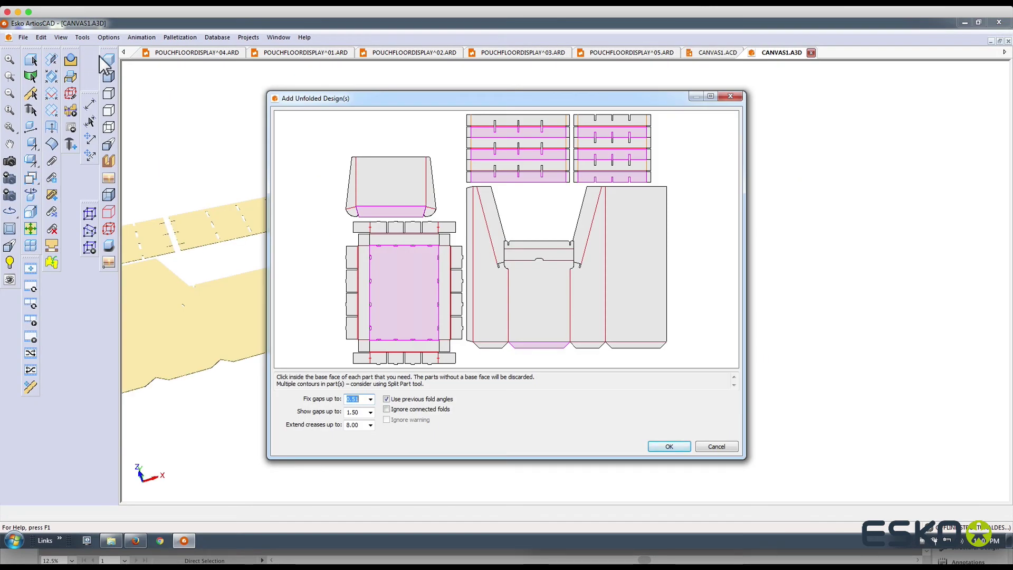
{"action": "left_click", "coordinate": [650, 445]}
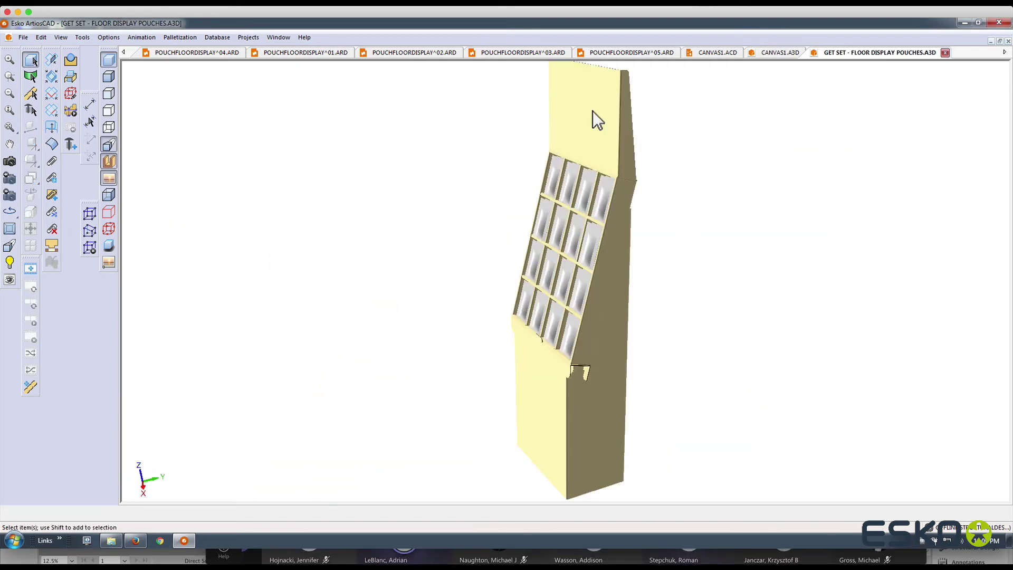
{"action": "left_click", "coordinate": [594, 110]}
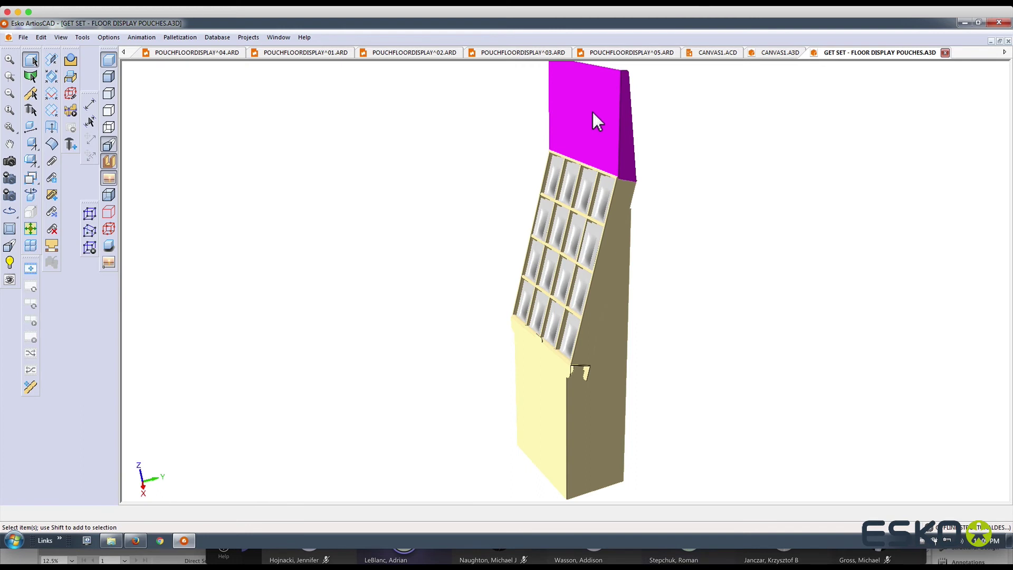
{"action": "left_click", "coordinate": [605, 250]}
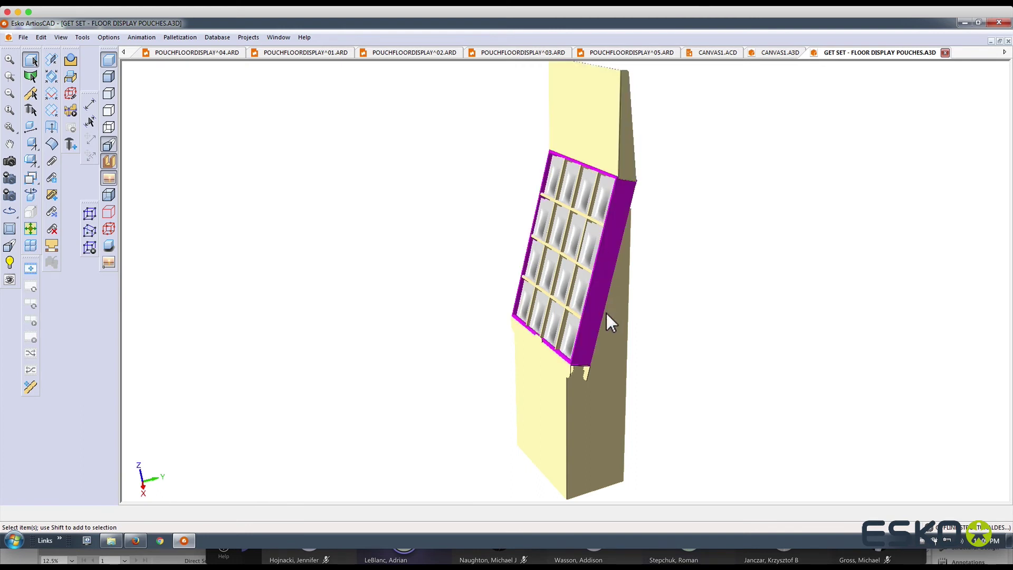
{"action": "left_click", "coordinate": [607, 347]}
{"action": "left_click", "coordinate": [496, 337]}
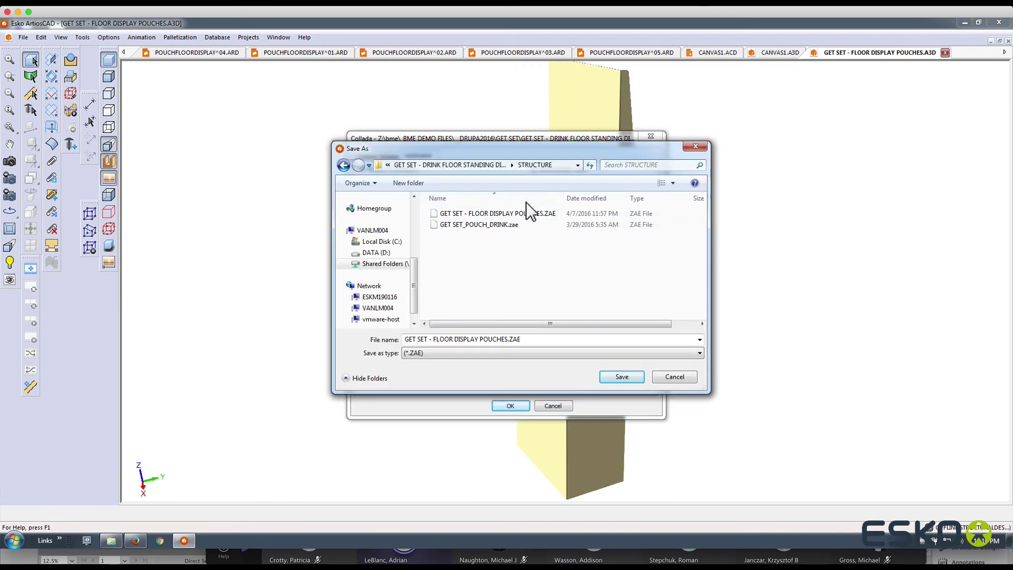
{"action": "left_click", "coordinate": [524, 213]}
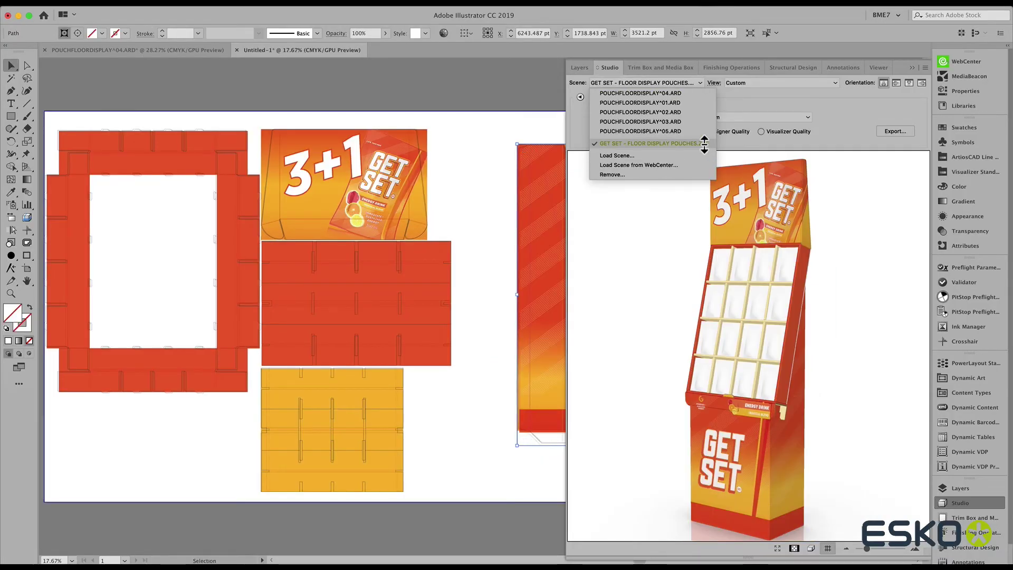
Step: Load the GET SET - FLOOR DISPLAY POUCHES scene into the Studio 3D view
{"action": "left_click", "coordinate": [702, 145]}
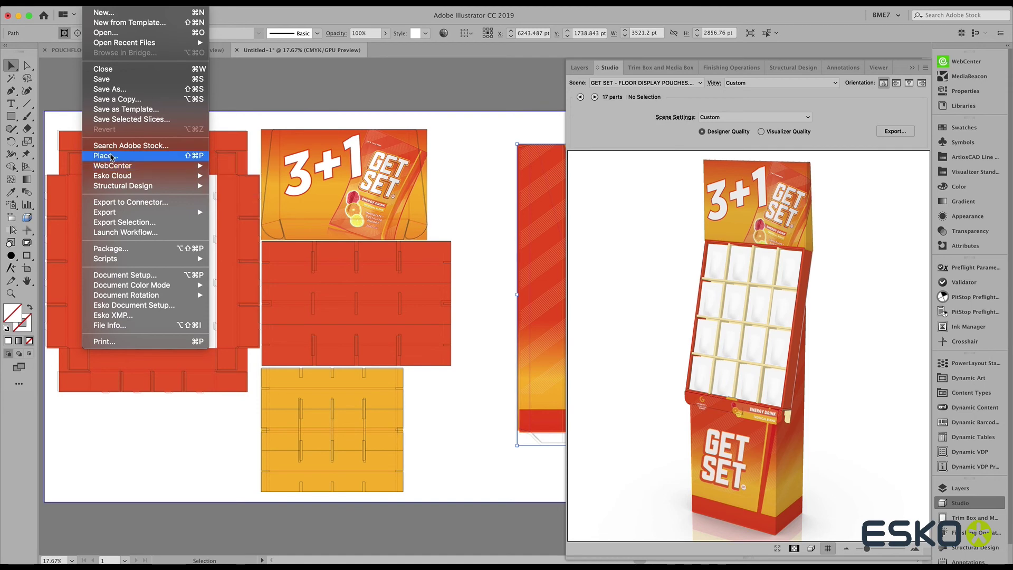
Step: Place the GET SET_POUCH_DRINK.zae pouch model into the layout
{"action": "left_click", "coordinate": [111, 155]}
{"action": "left_click", "coordinate": [283, 146]}
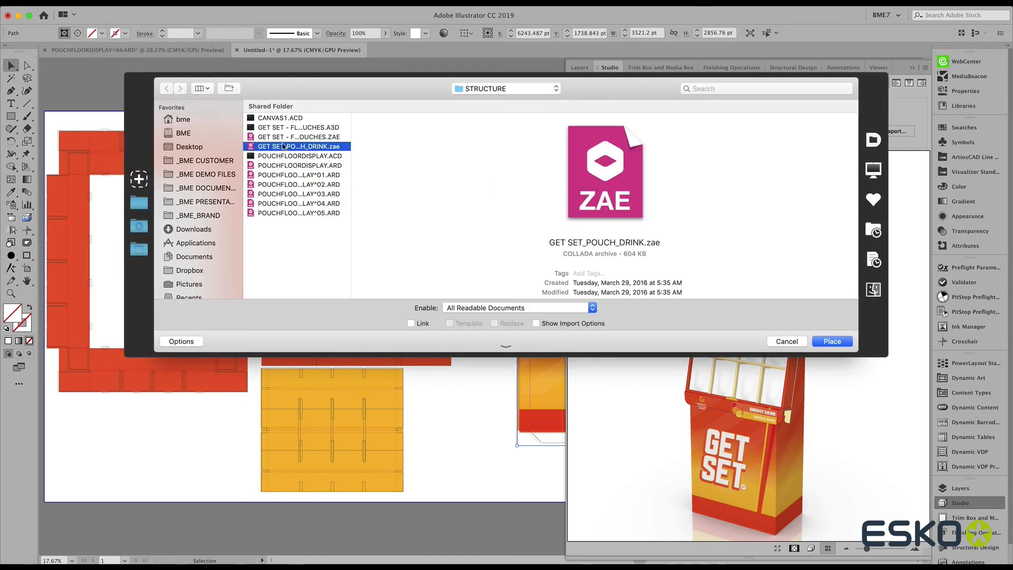
{"action": "left_click", "coordinate": [831, 341]}
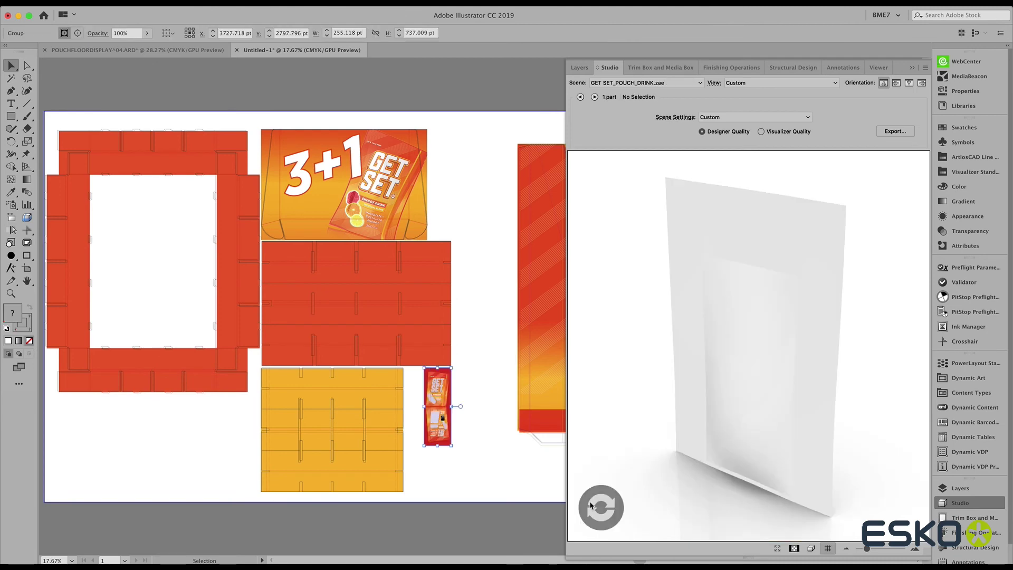
Step: Refresh the 3D view to show the GET SET Energy Drink artwork and turn the pouch frontal
{"action": "left_click", "coordinate": [591, 506]}
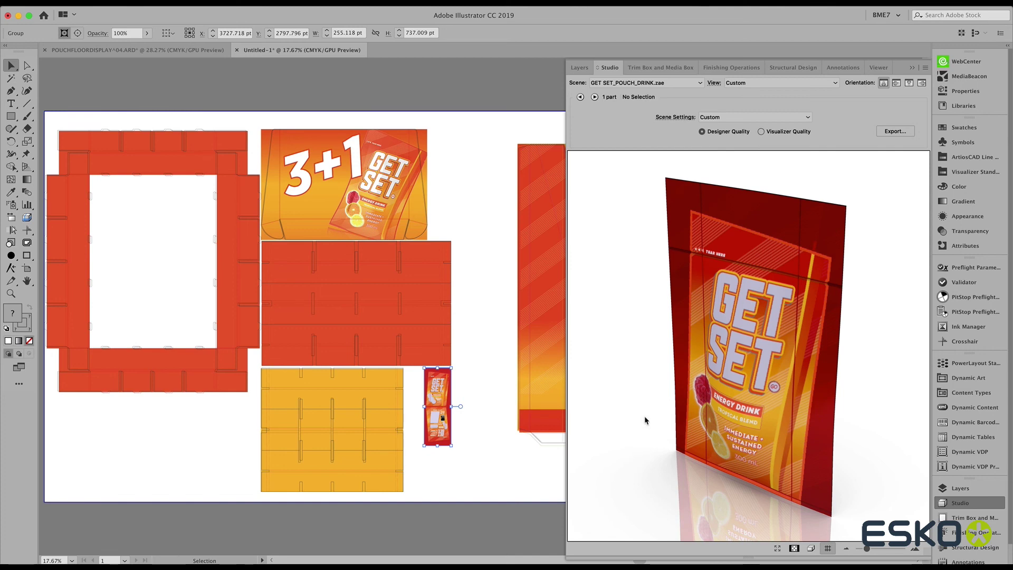
{"action": "left_click_drag", "start_coordinate": [645, 421], "coordinate": [602, 412]}
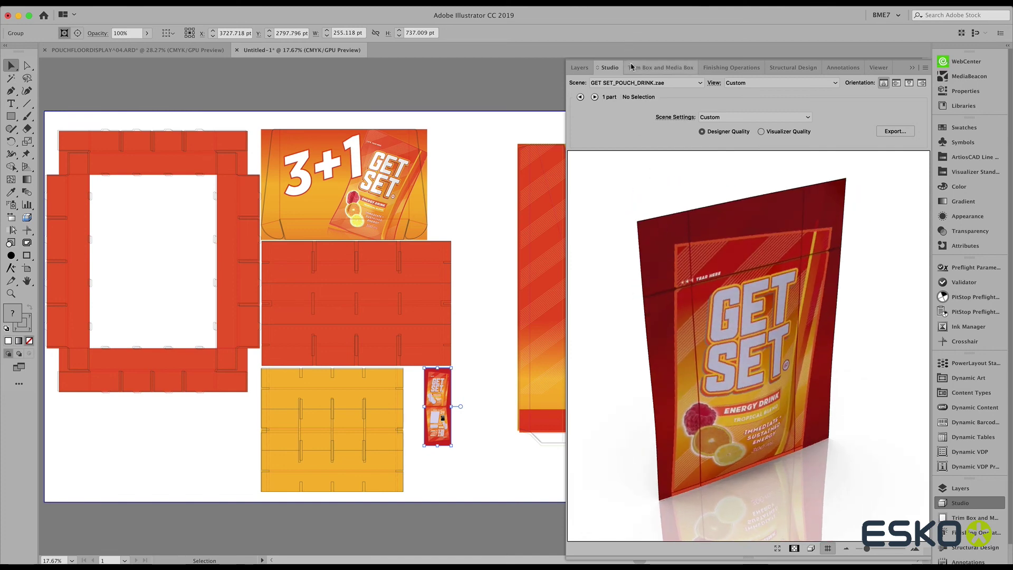
{"action": "left_click", "coordinate": [671, 83]}
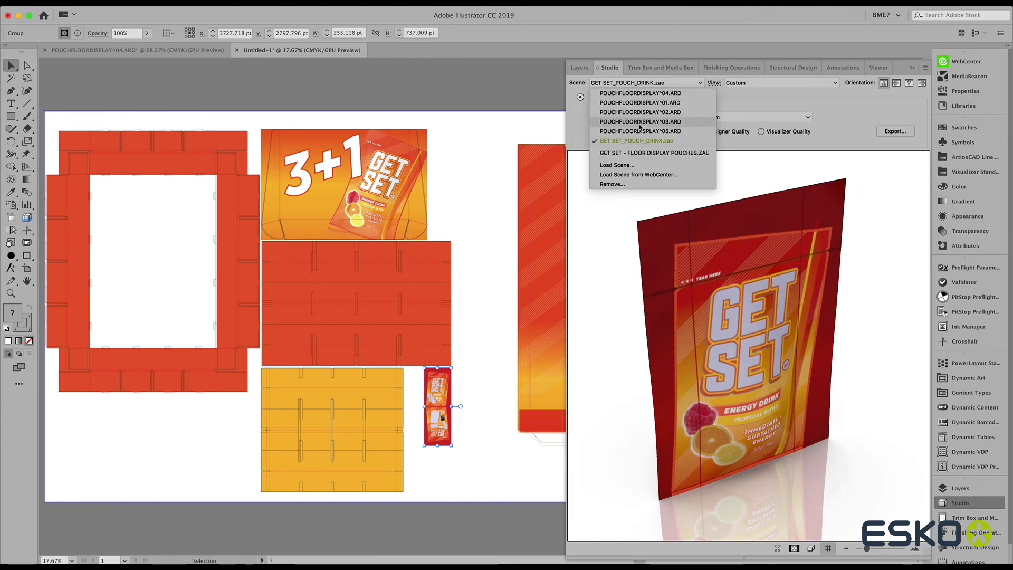